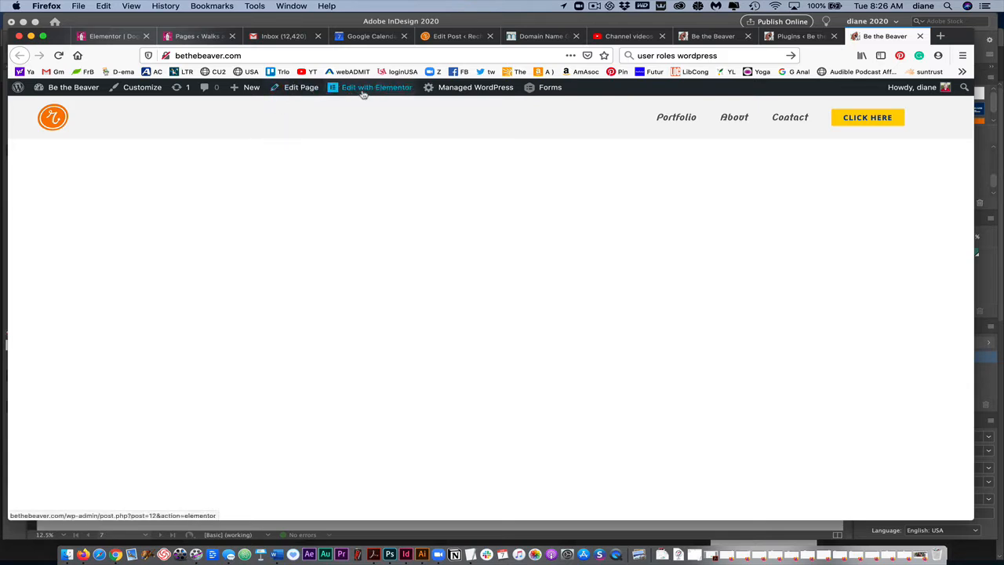
Step: Open the beaver header2 header template for editing with Elementor
mouse_move(363, 93)
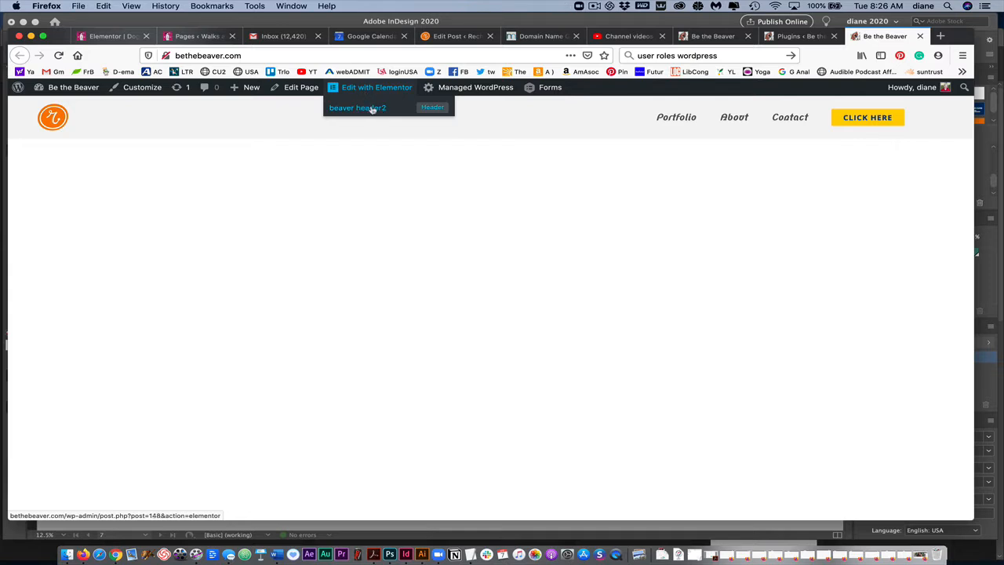
left_click(373, 110)
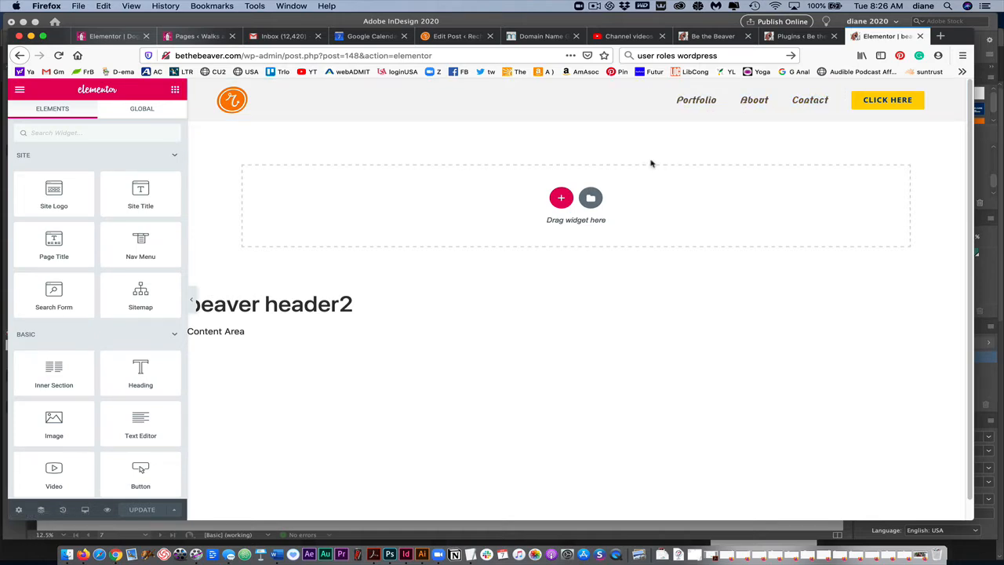
left_click(144, 110)
left_click(43, 108)
Step: Open the default colors, try the Joker palette, and reset the color palette to its defaults
left_click(20, 90)
left_click(69, 139)
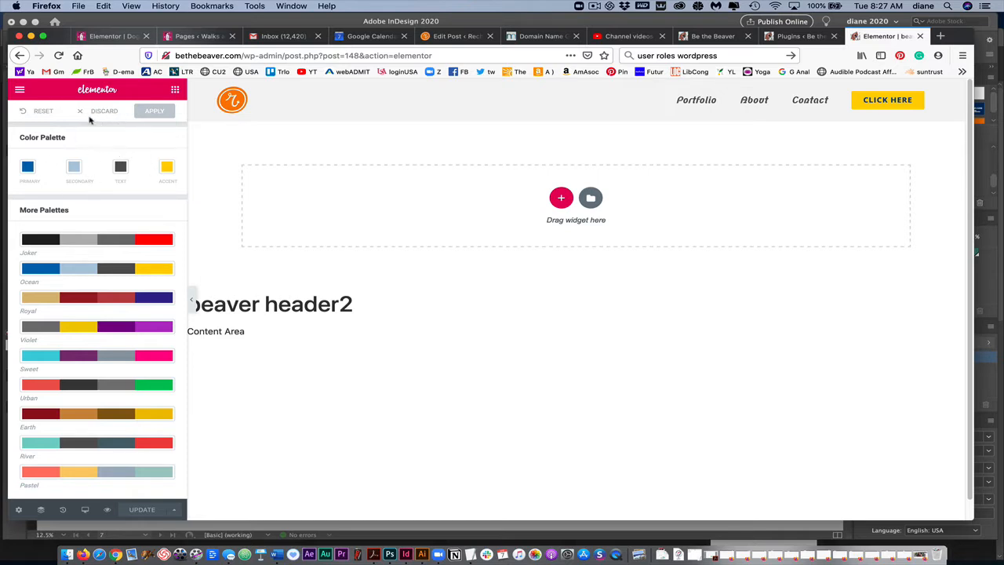
left_click(35, 111)
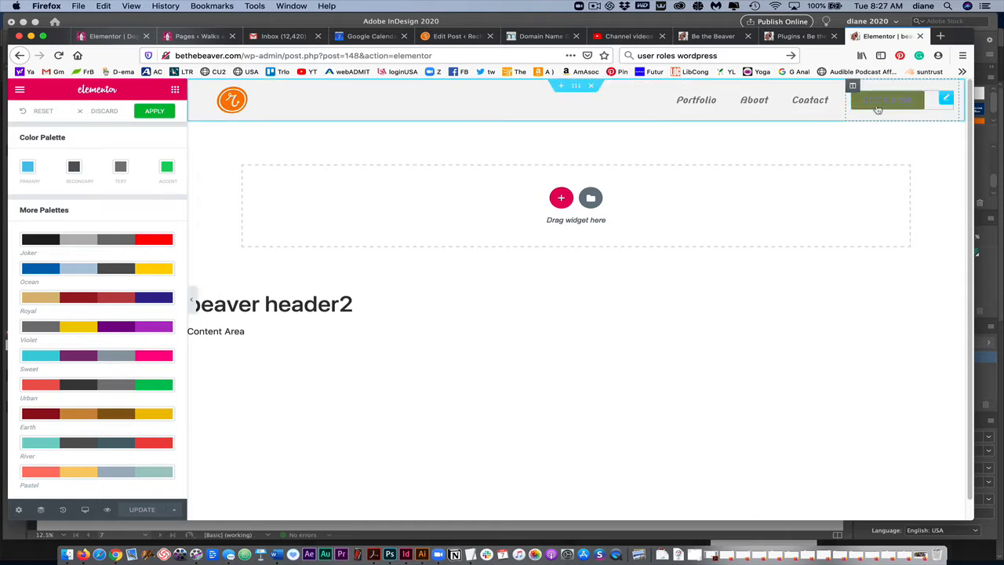
left_click(151, 240)
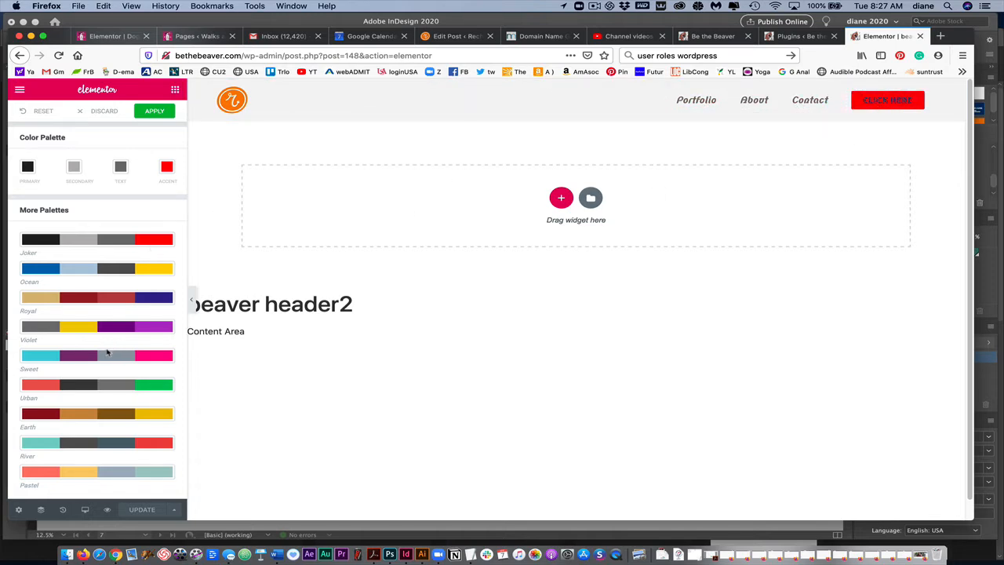
left_click(39, 111)
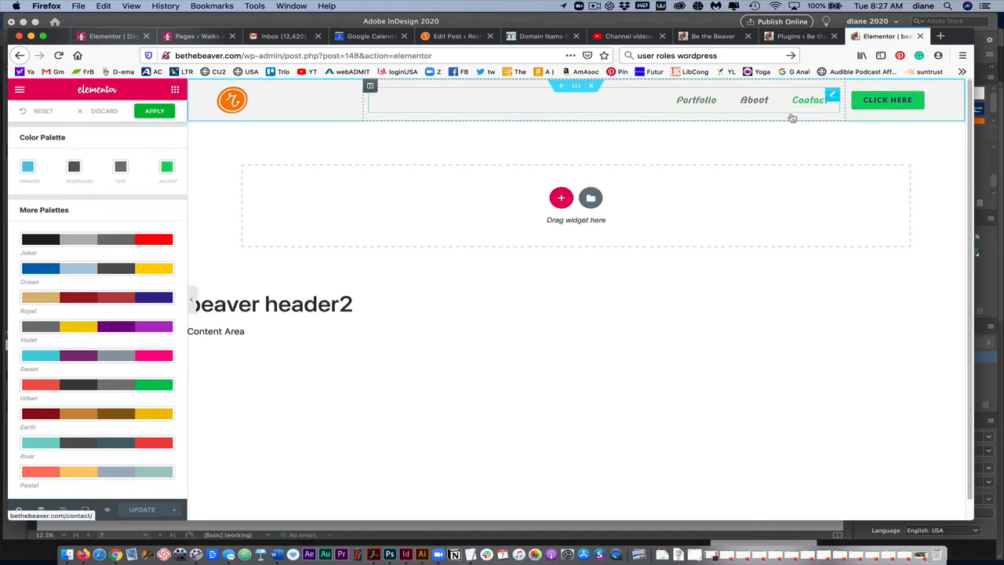
Step: Edit the header's nav menu and set its main menu font family to Montserrat
right_click(833, 96)
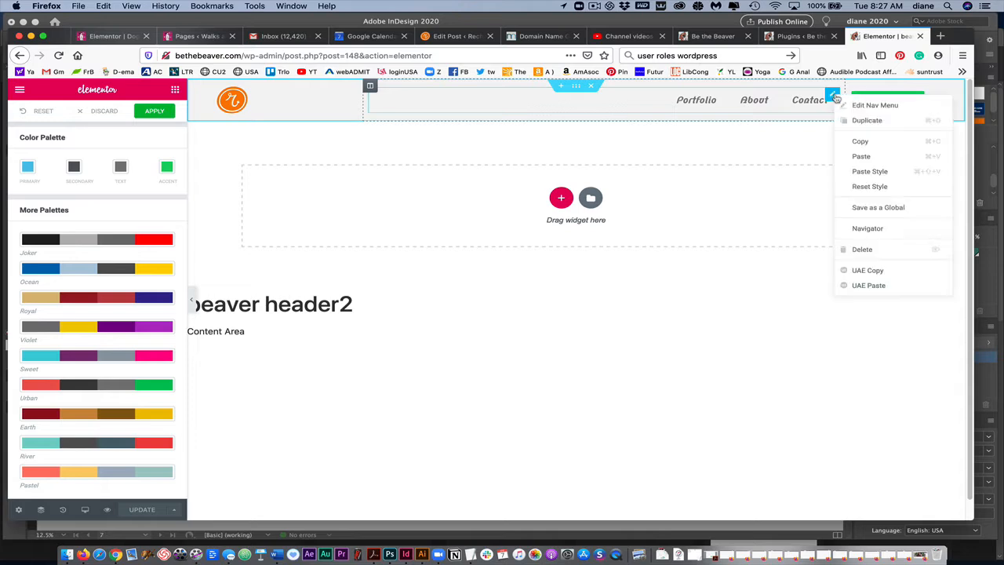
left_click(854, 104)
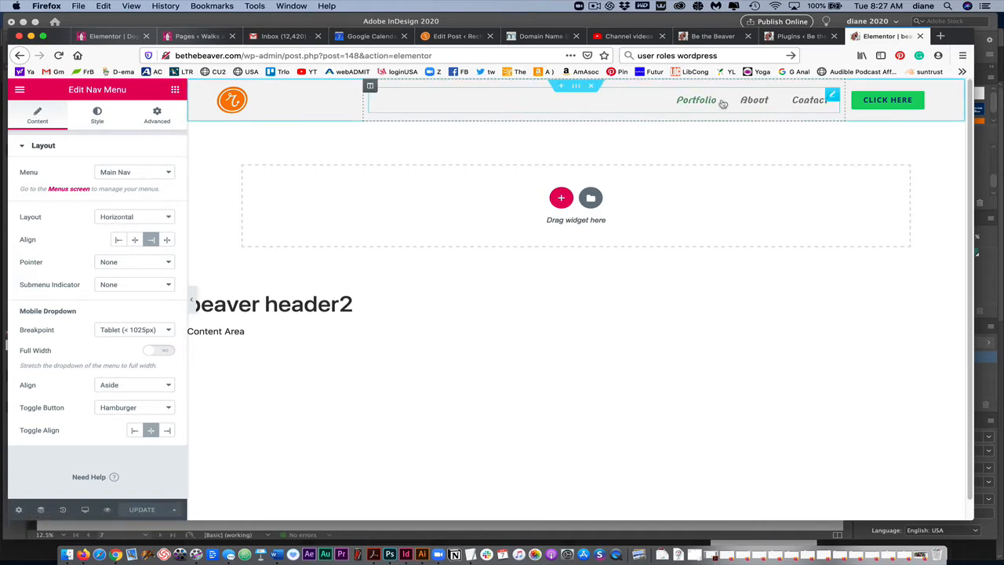
left_click(97, 118)
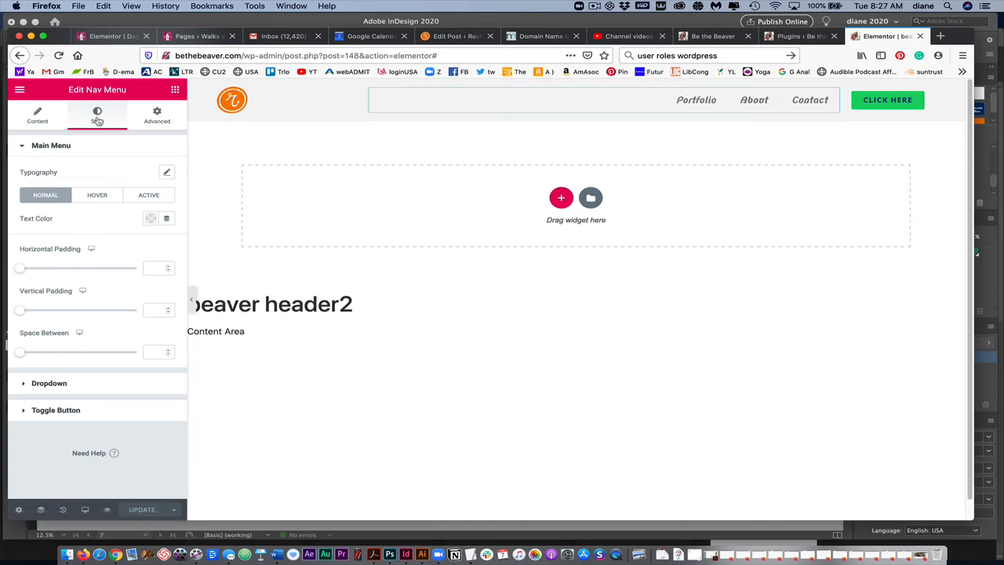
left_click(168, 174)
left_click(143, 203)
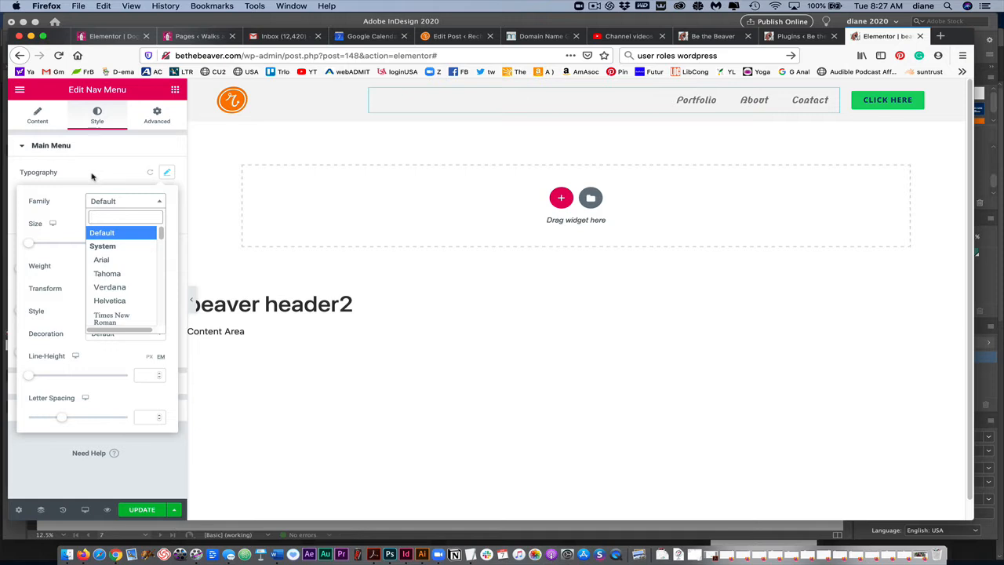
type("mont")
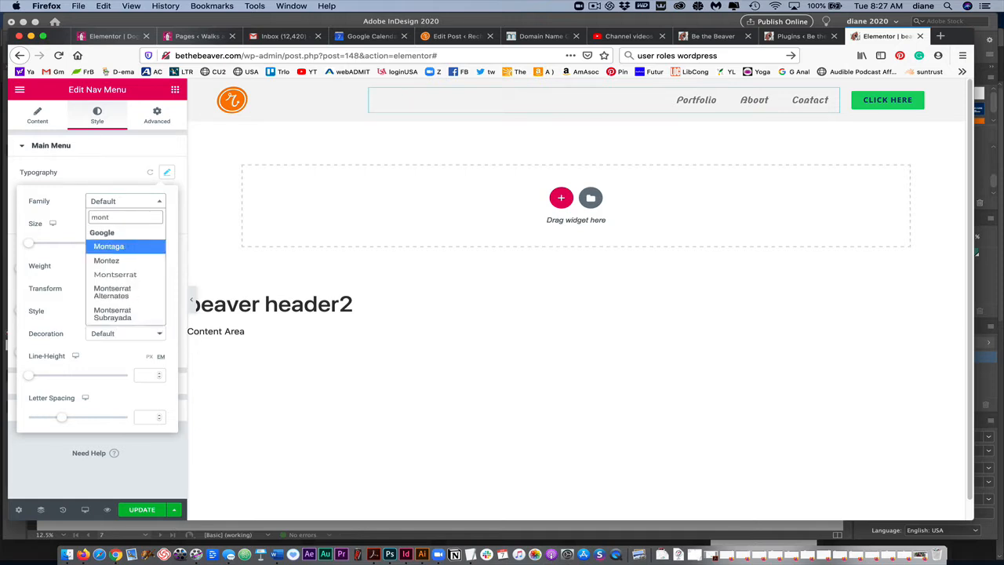
type("s")
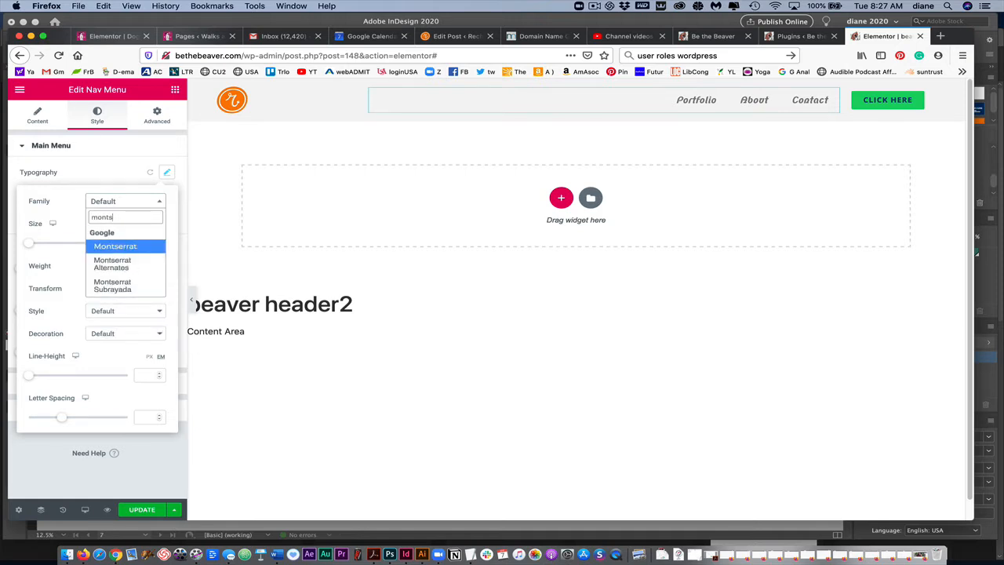
left_click(133, 246)
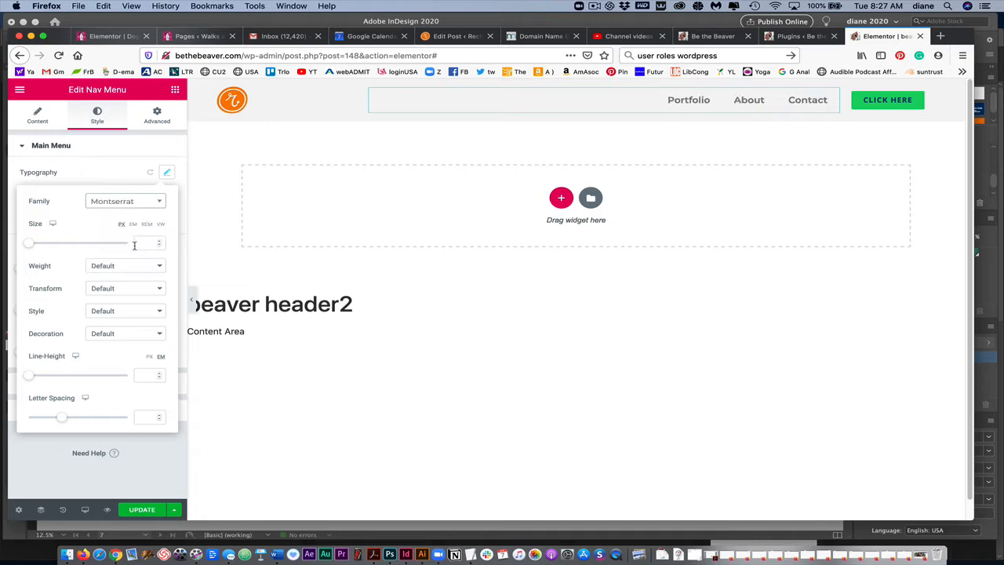
Step: Try weights 700 and 500 for the menu text, settle on 600, and transform the text to uppercase
left_click(124, 266)
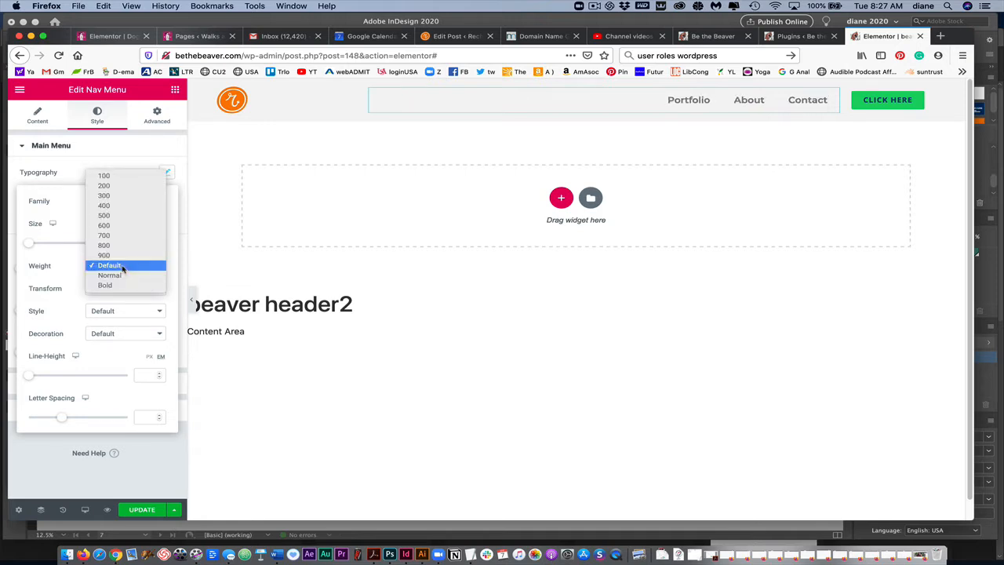
left_click(128, 236)
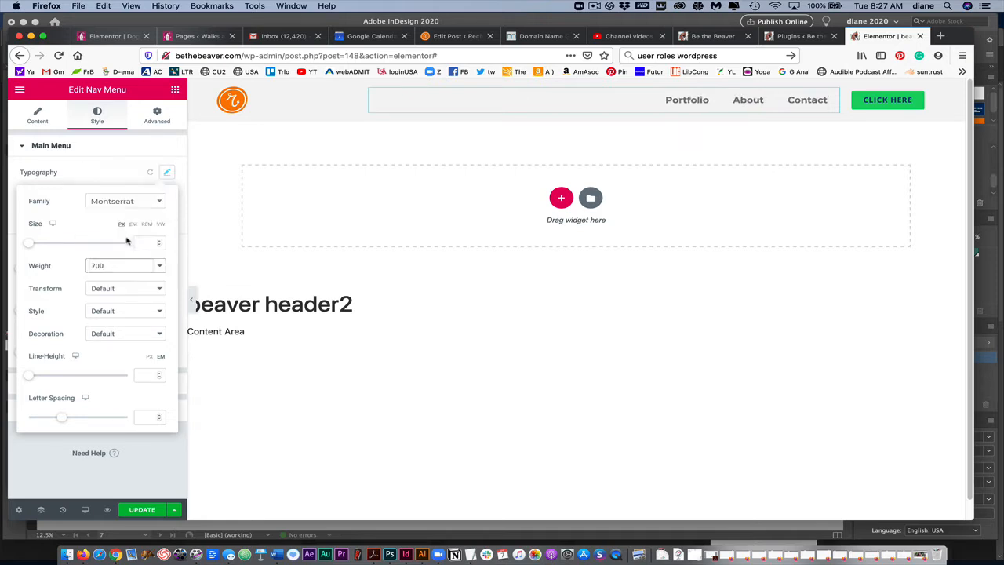
left_click(120, 267)
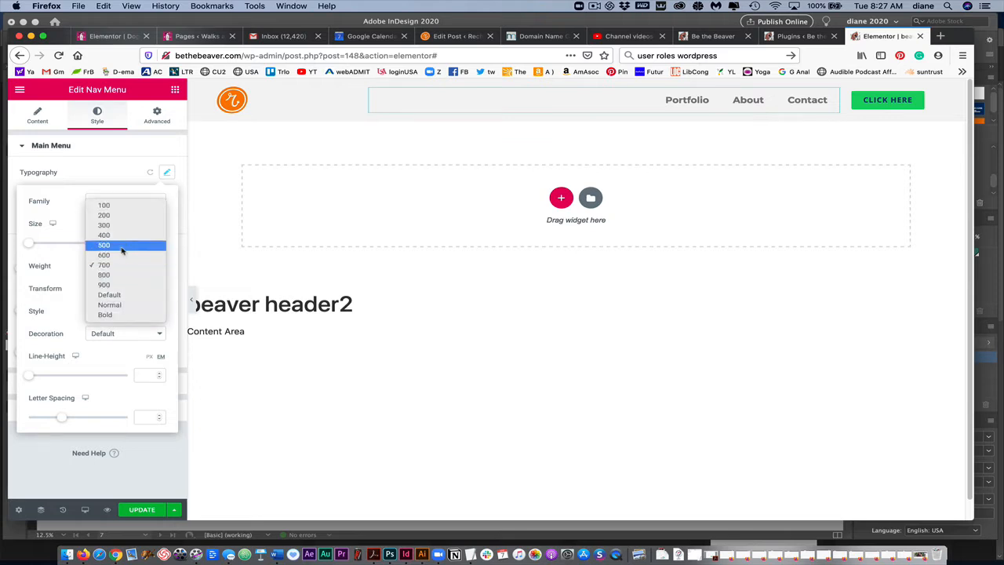
left_click(121, 250)
left_click(121, 267)
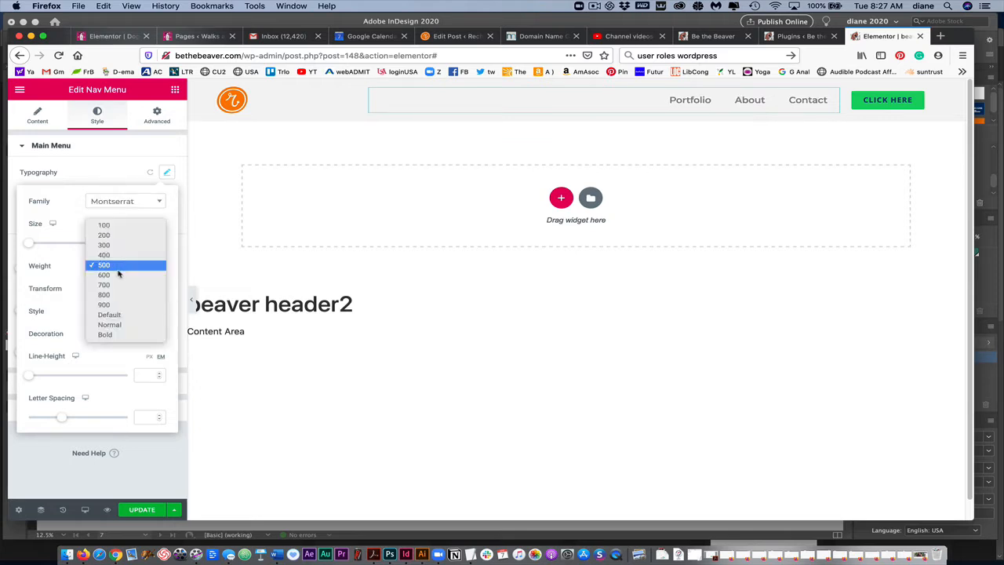
left_click(117, 279)
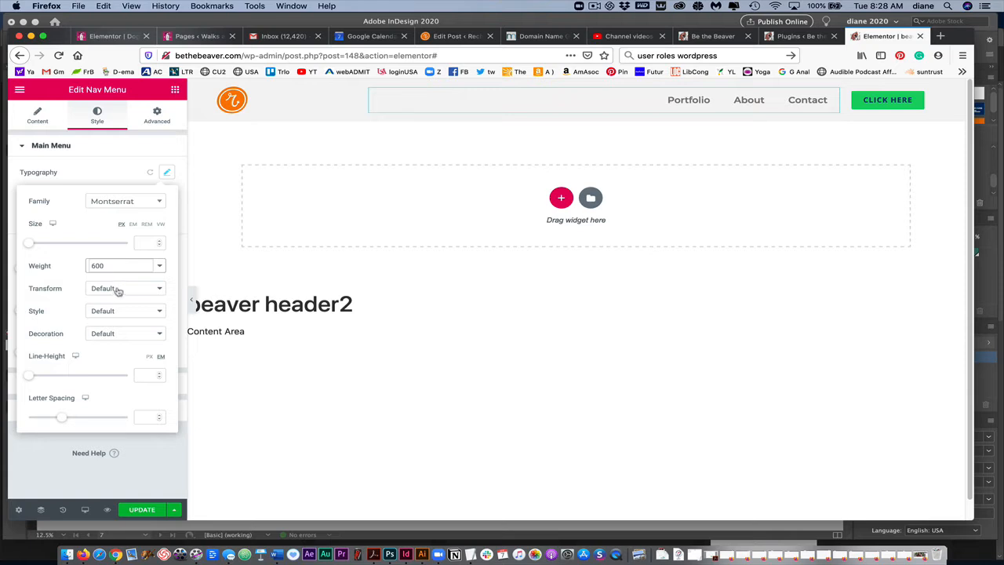
left_click(117, 290)
left_click(116, 299)
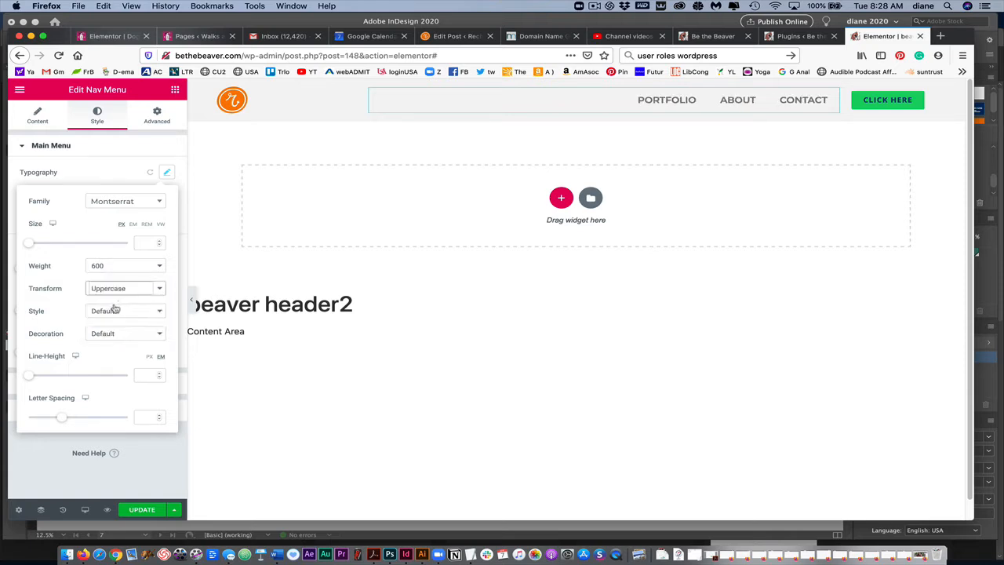
Step: Set the menu typography to a 13 px size, 1.2 em line height and 0.7 letter spacing
left_click(34, 246)
left_click_drag(34, 245, 38, 249)
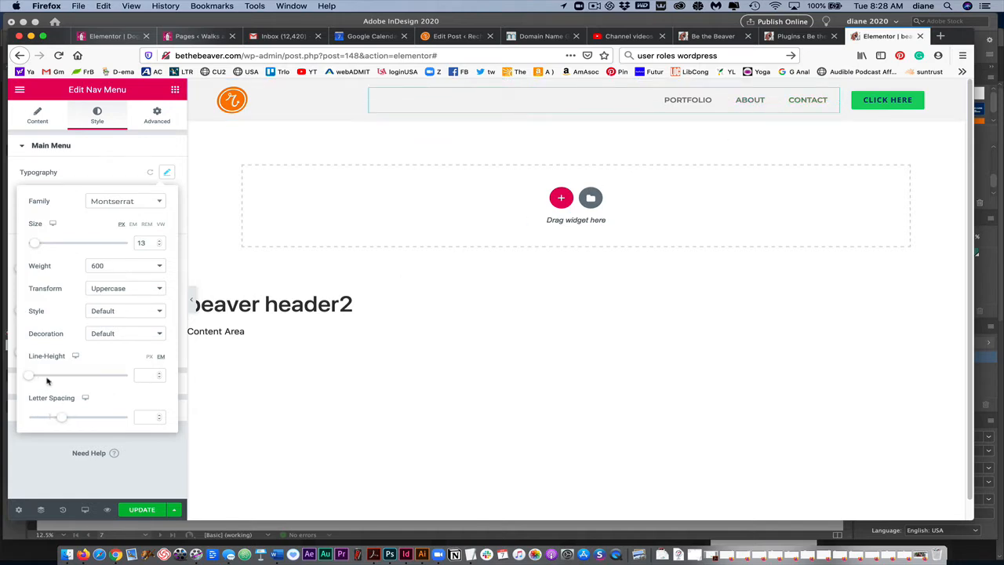
left_click(137, 375)
type("1.2")
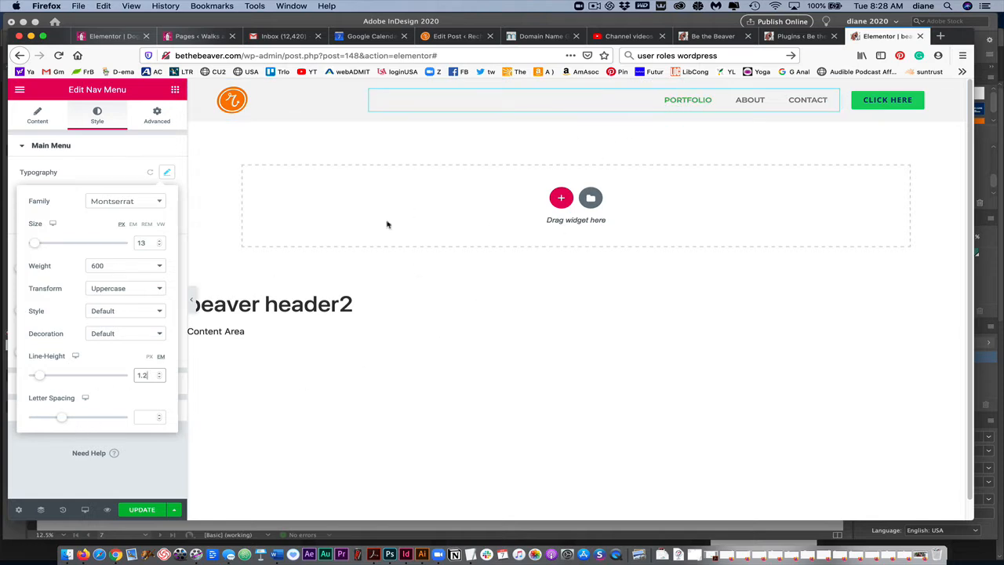
left_click_drag(63, 421, 67, 420)
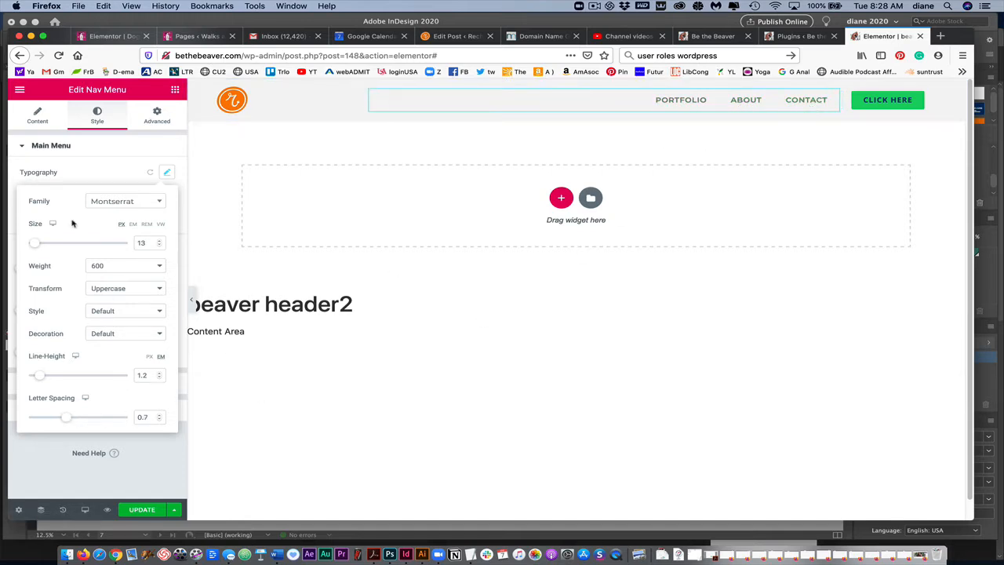
left_click(98, 167)
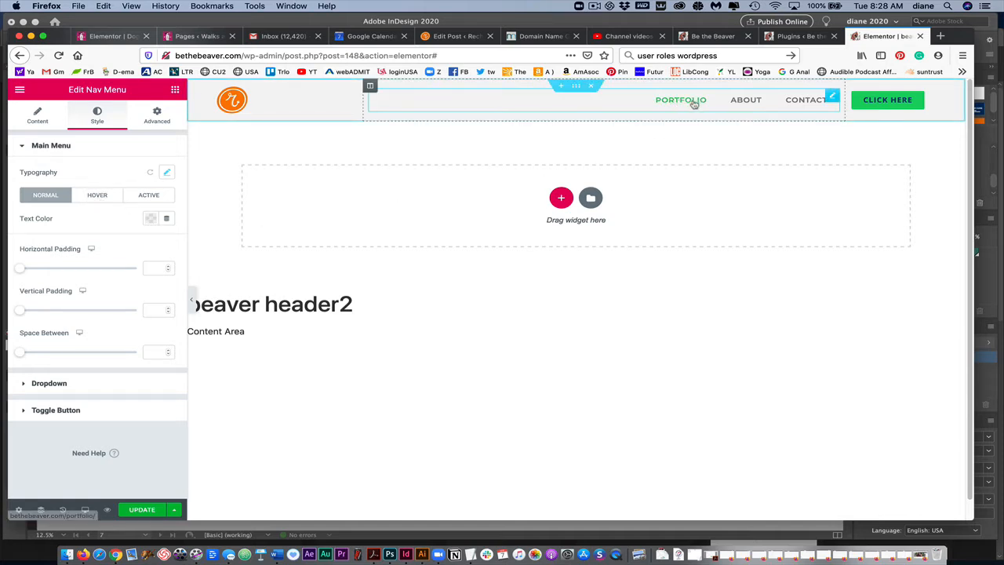
Step: Set the main menu's hover text color to the saved dark red swatch, #A42C2C
left_click(103, 199)
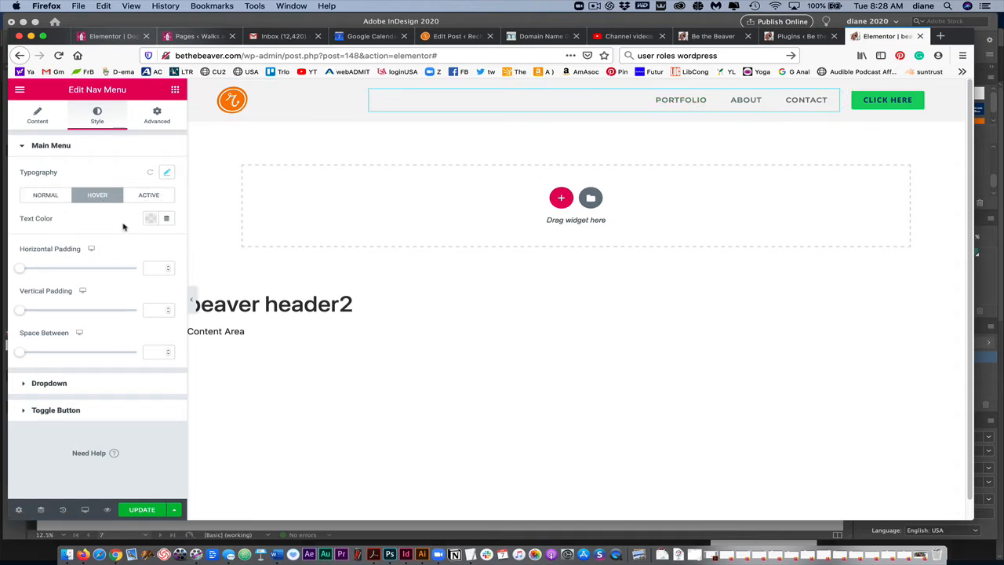
left_click(151, 220)
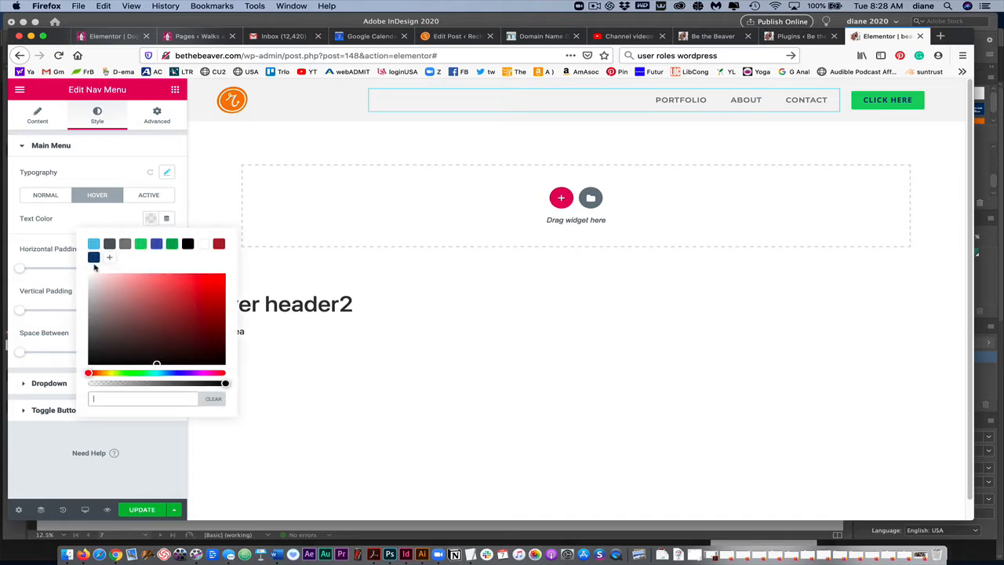
left_click(220, 244)
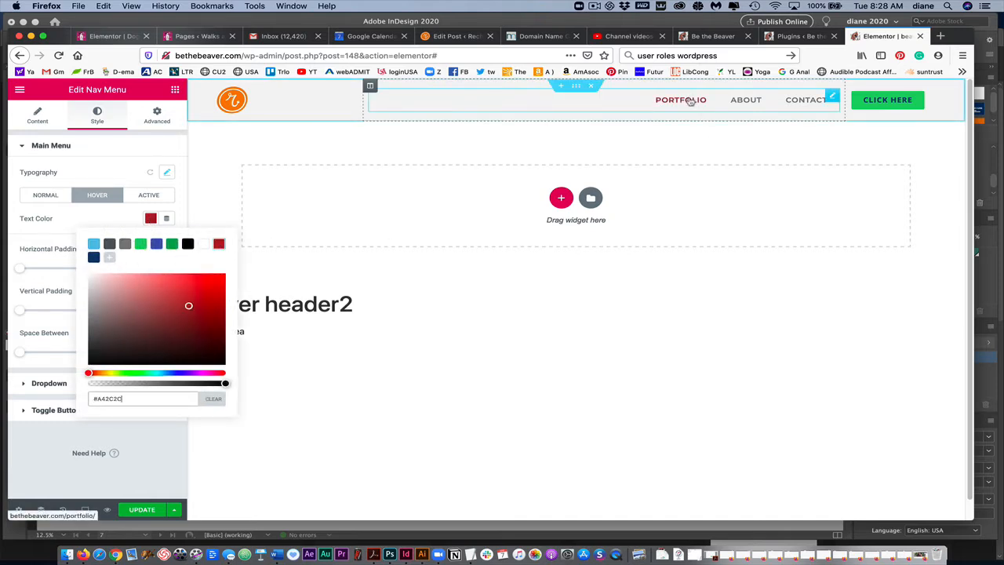
Step: Set the main menu's active text color to purple #B70DD2 and add that color to the picker's saved swatches
left_click(153, 196)
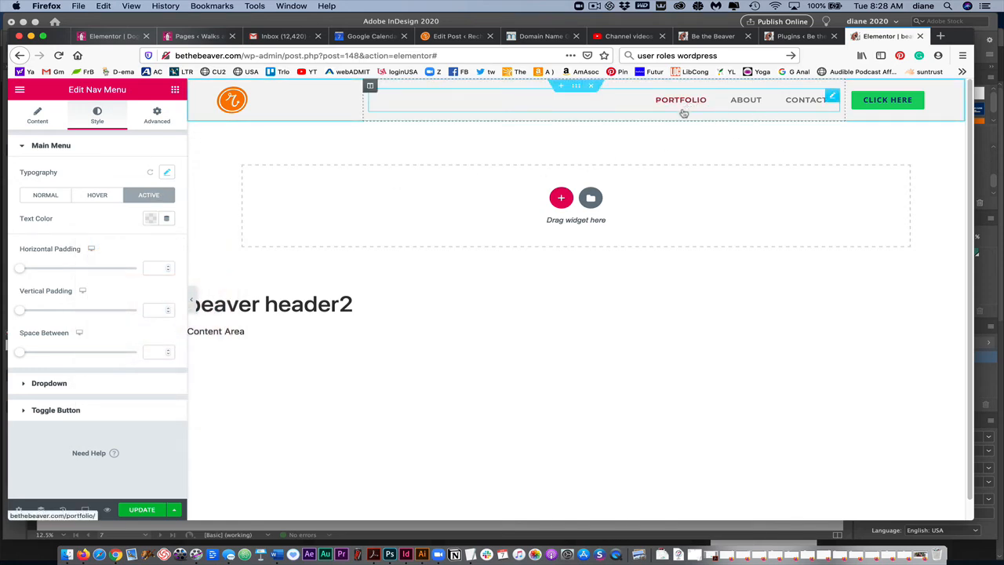
left_click(149, 220)
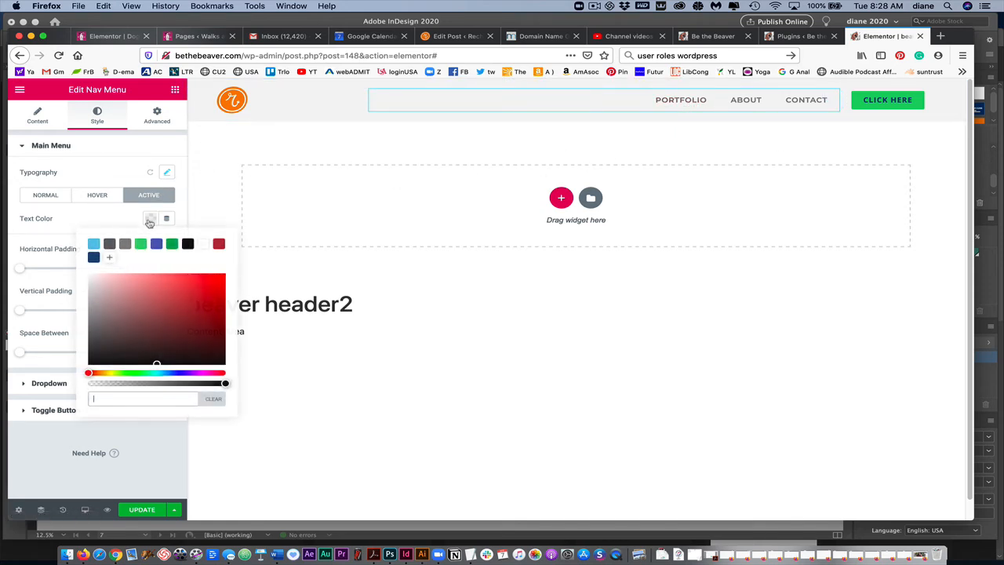
left_click(141, 244)
left_click(172, 244)
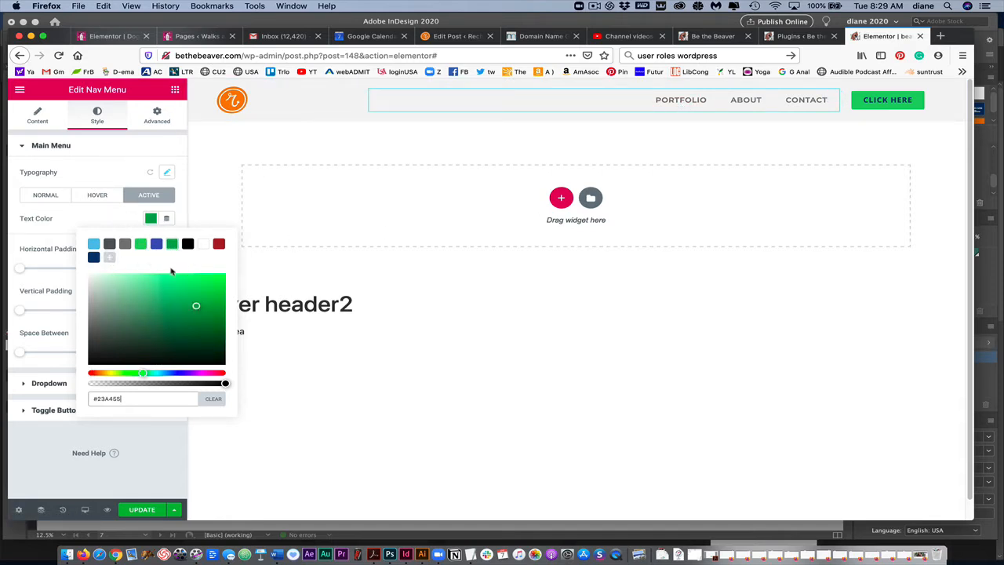
left_click(199, 373)
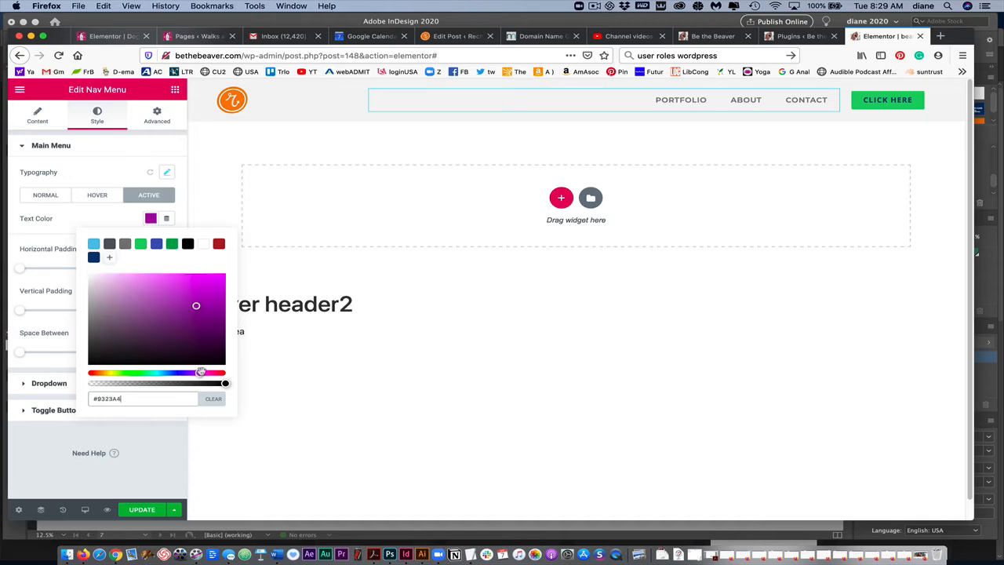
left_click_drag(209, 291, 216, 290)
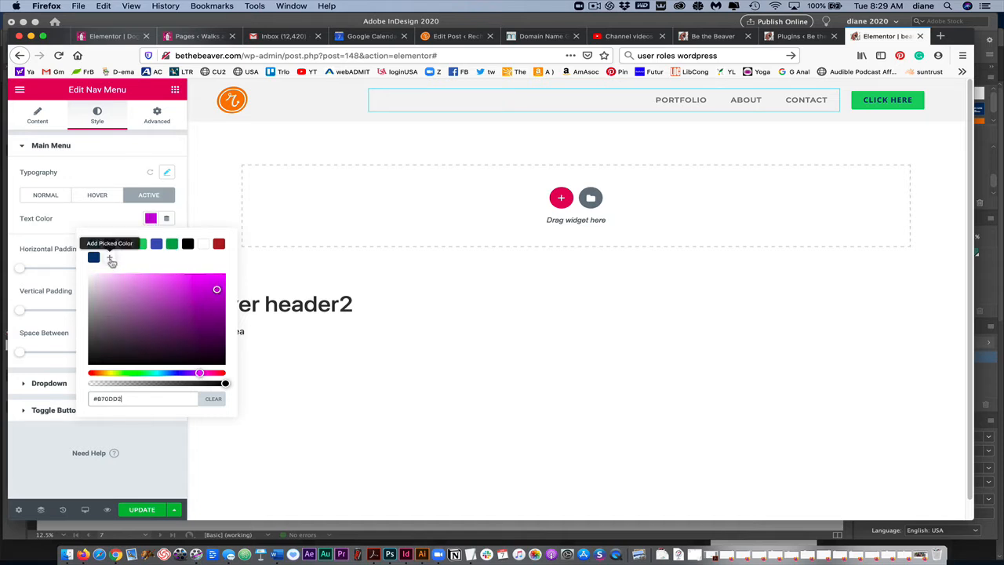
left_click(111, 258)
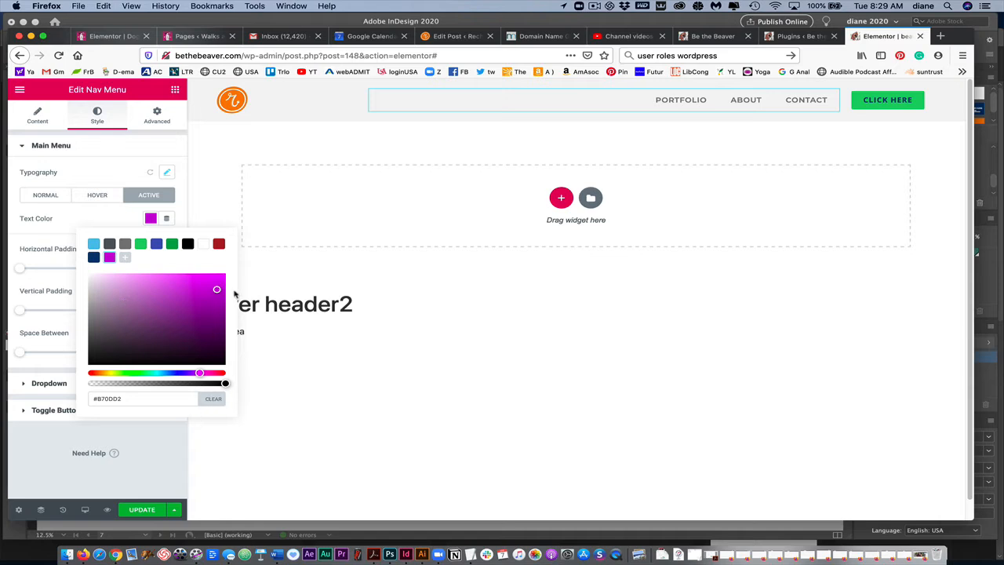
left_click(197, 207)
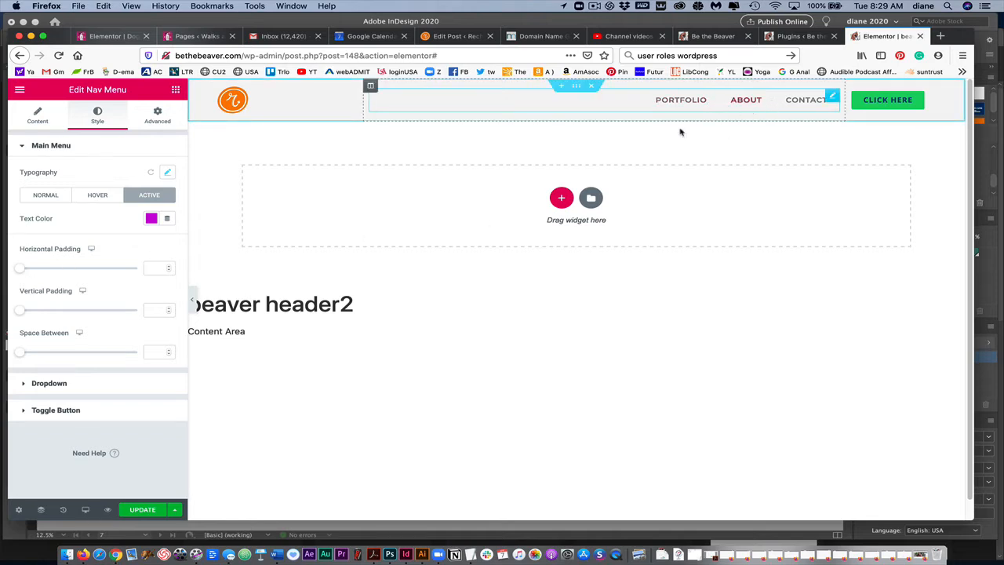
Step: Set the main menu's horizontal padding to 23 and slightly narrow the nav menu column beside the CLICK HERE button
left_click_drag(22, 273, 73, 269)
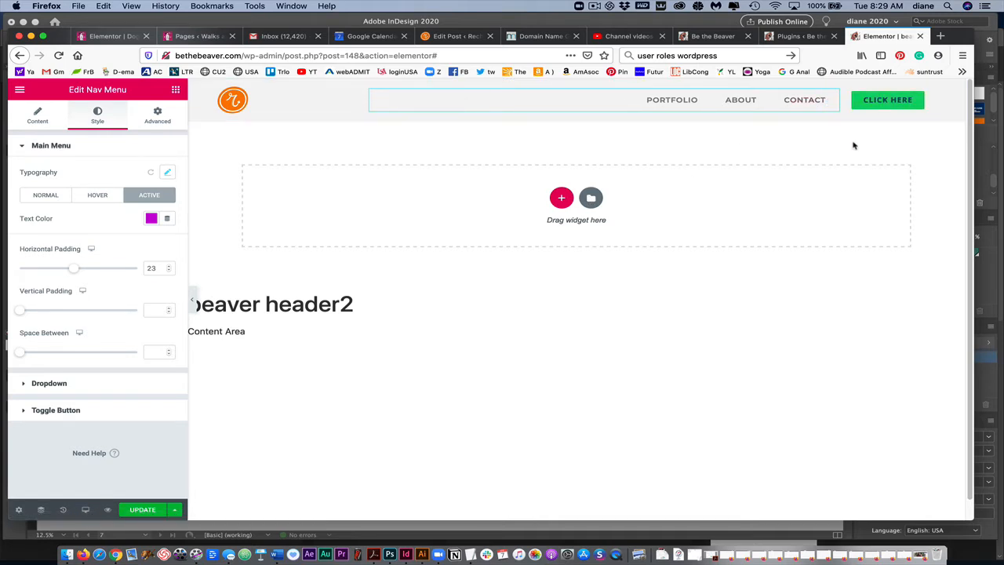
mouse_move(845, 103)
left_mouse_down()
mouse_move(831, 102)
mouse_move(844, 102)
left_mouse_up()
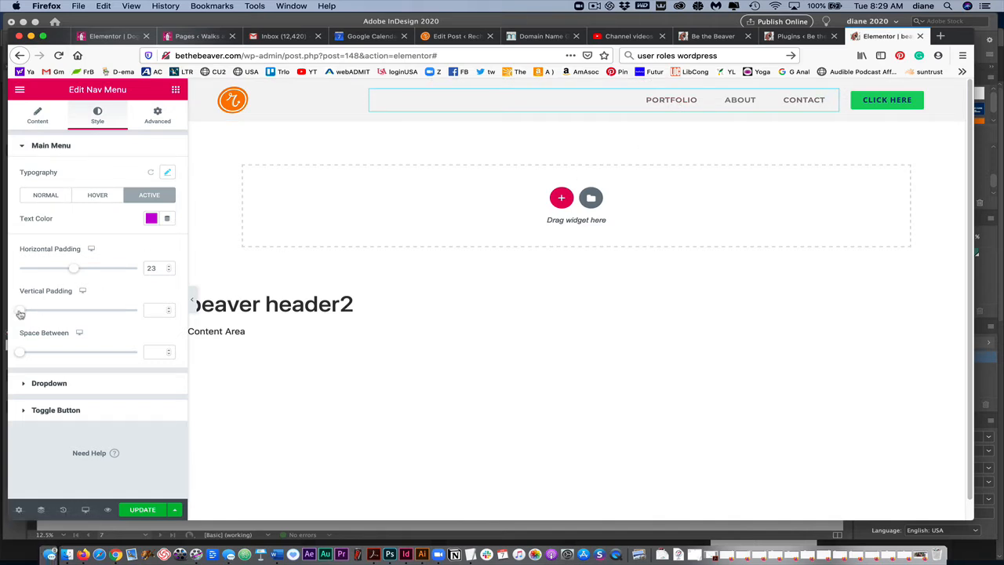
Step: Set the main menu's vertical padding to 0 and change the menu pointer to Underline
mouse_move(20, 314)
left_mouse_down()
mouse_move(38, 313)
mouse_move(15, 314)
left_mouse_up()
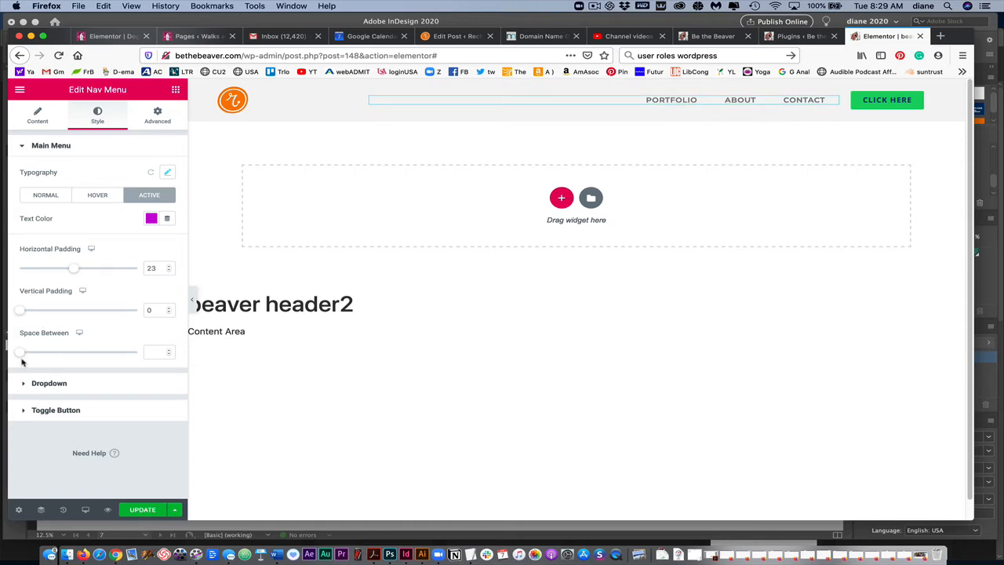
left_click(40, 122)
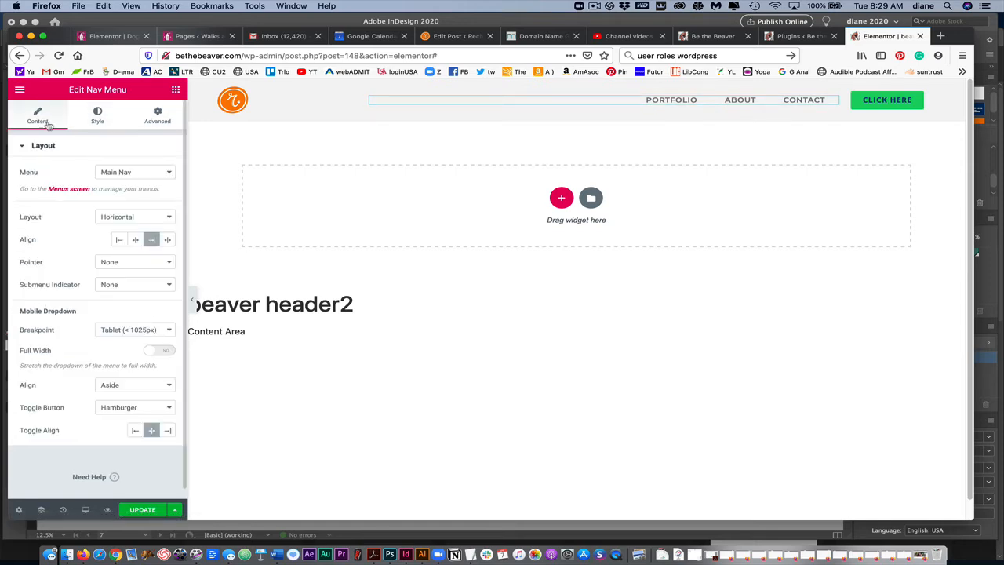
left_click(116, 266)
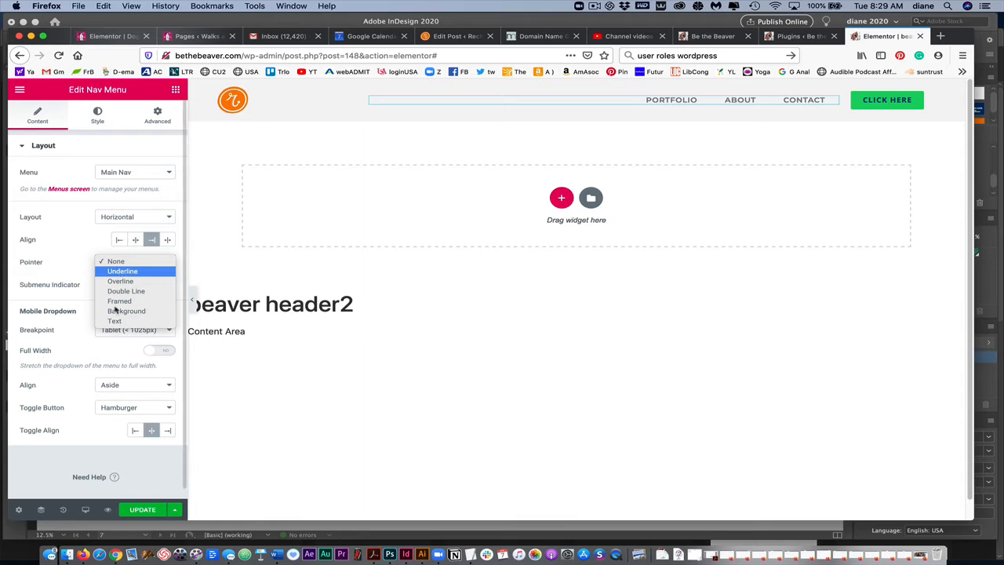
left_click(122, 274)
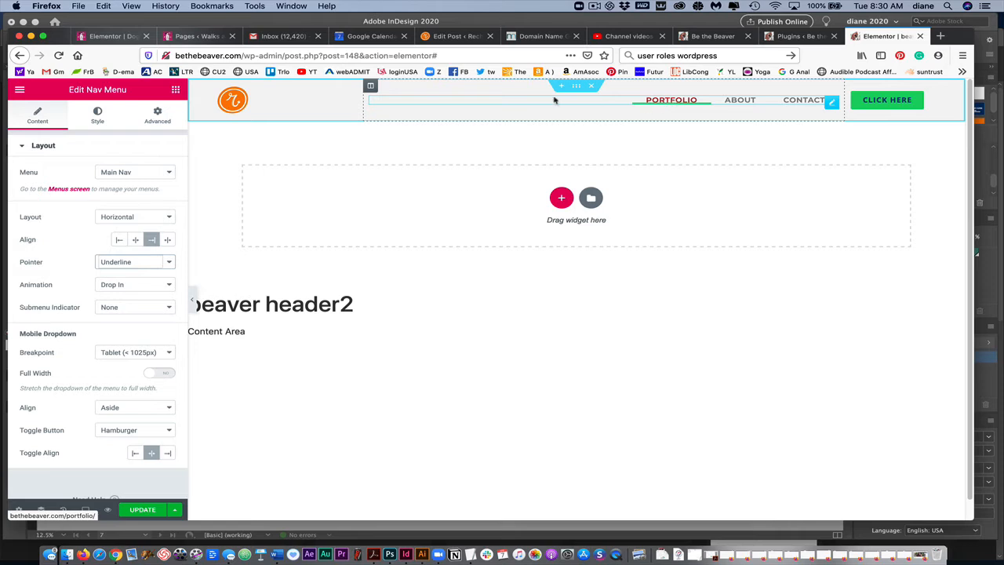
Step: Set the main menu's vertical padding to 3
left_click(97, 116)
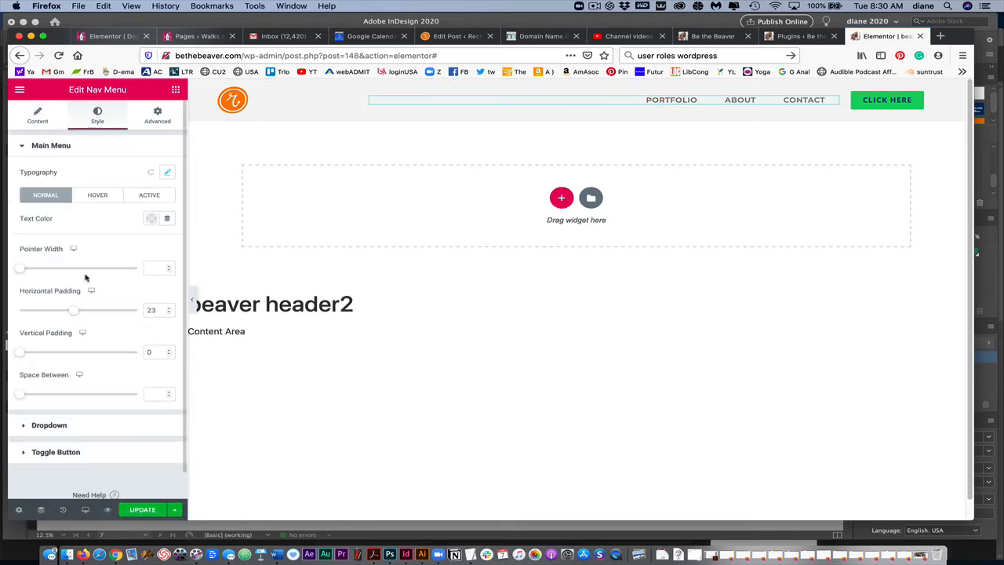
left_click_drag(24, 355, 27, 353)
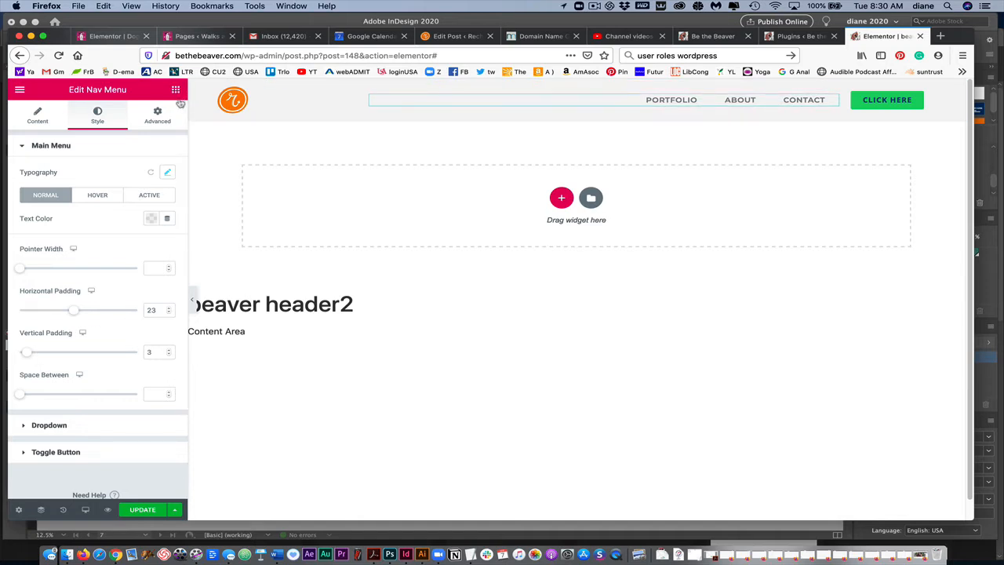
Step: Try the Framed, Background and Text pointer styles on the nav menu, view the Text animation options, and return the pointer to Underline
left_click(39, 118)
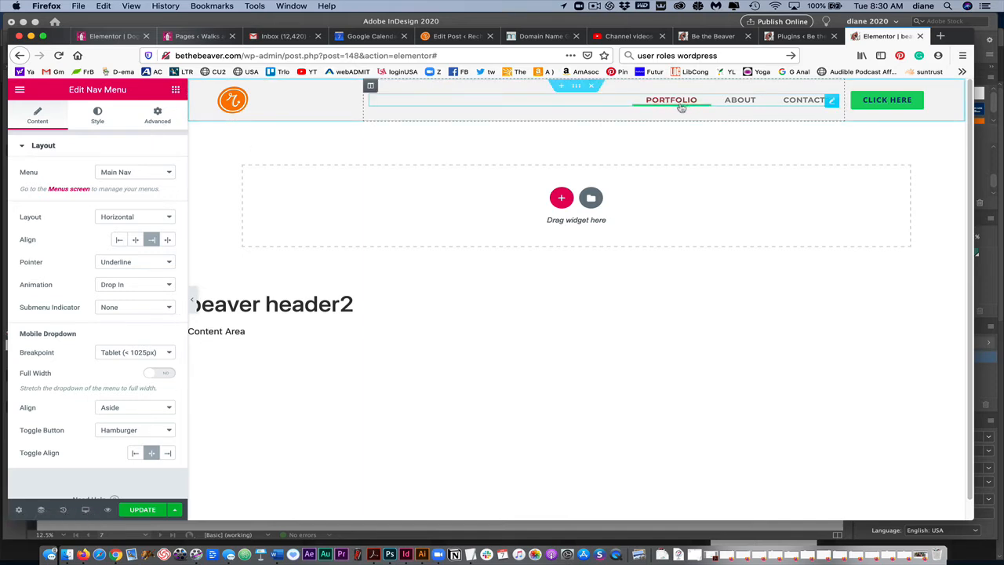
left_click(130, 262)
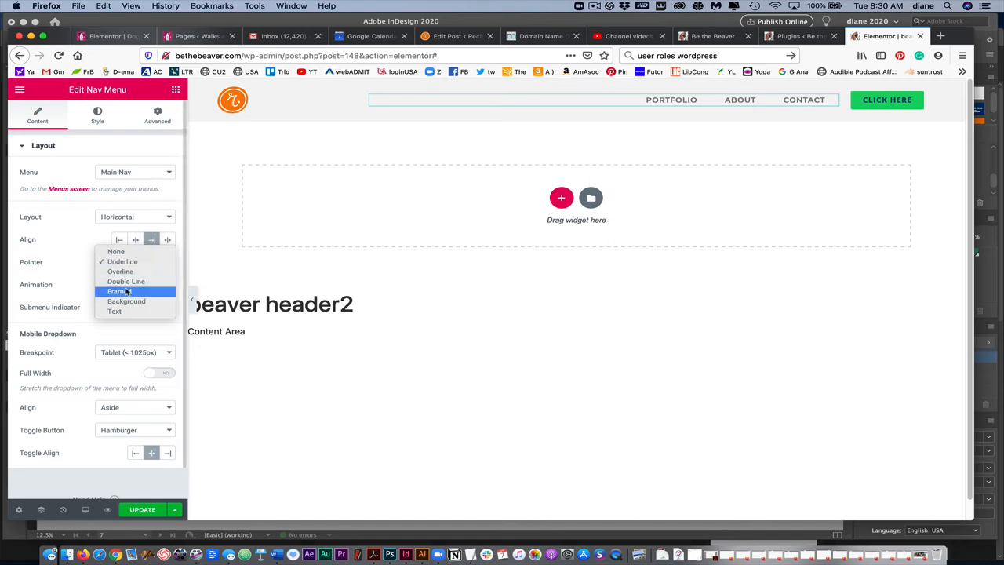
left_click(119, 291)
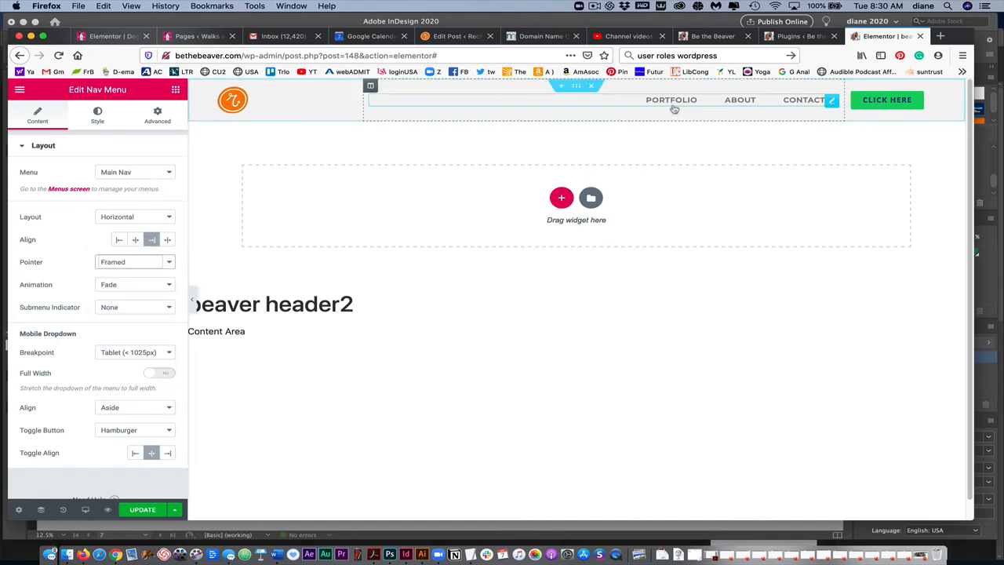
left_click(130, 262)
left_click(125, 272)
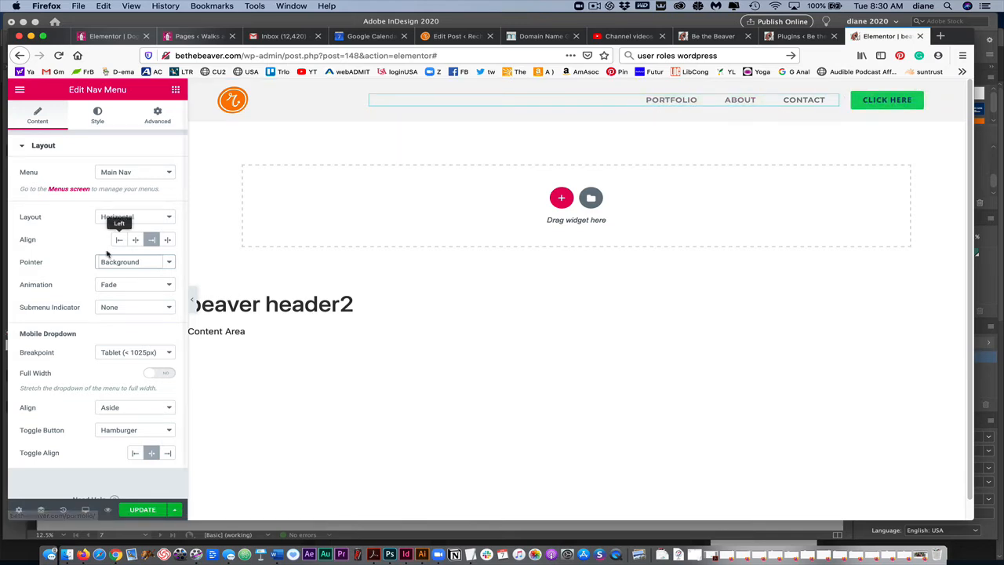
left_click(138, 264)
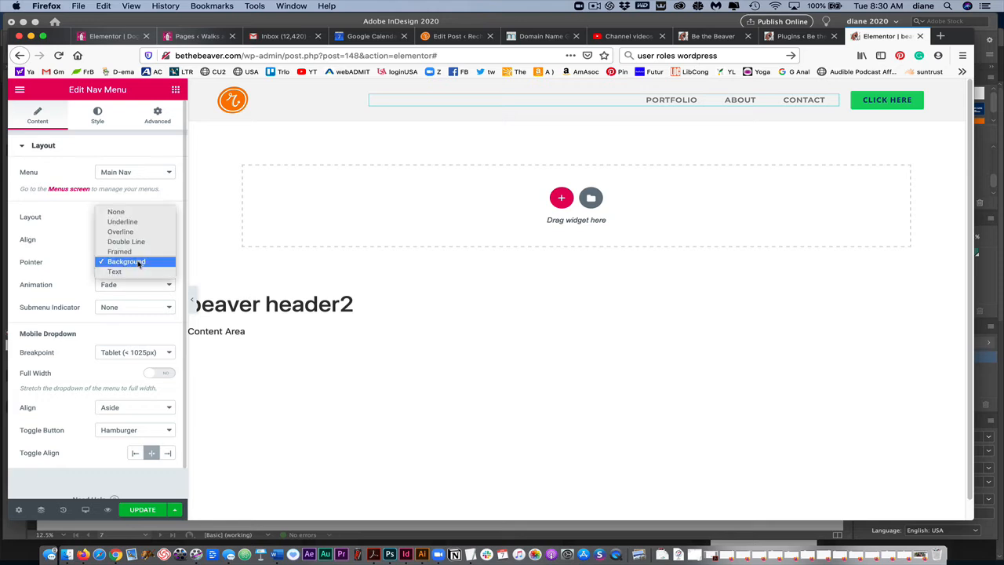
left_click(133, 271)
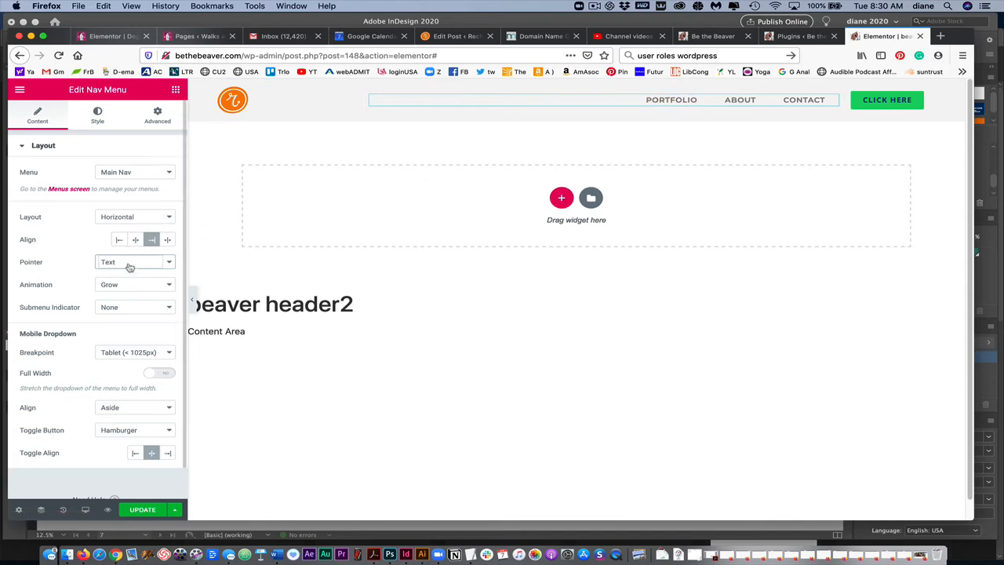
left_click(124, 286)
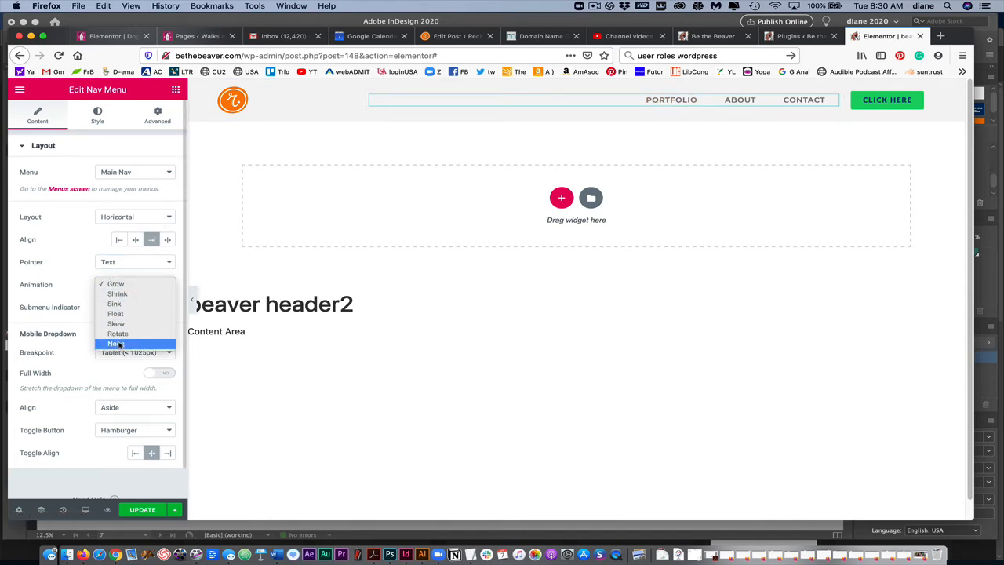
left_click(132, 262)
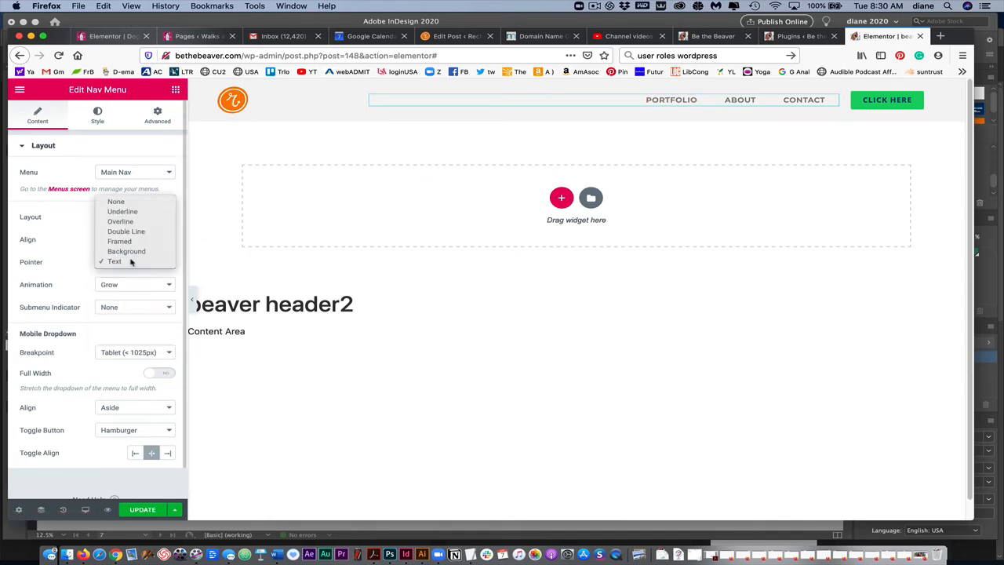
left_click(145, 212)
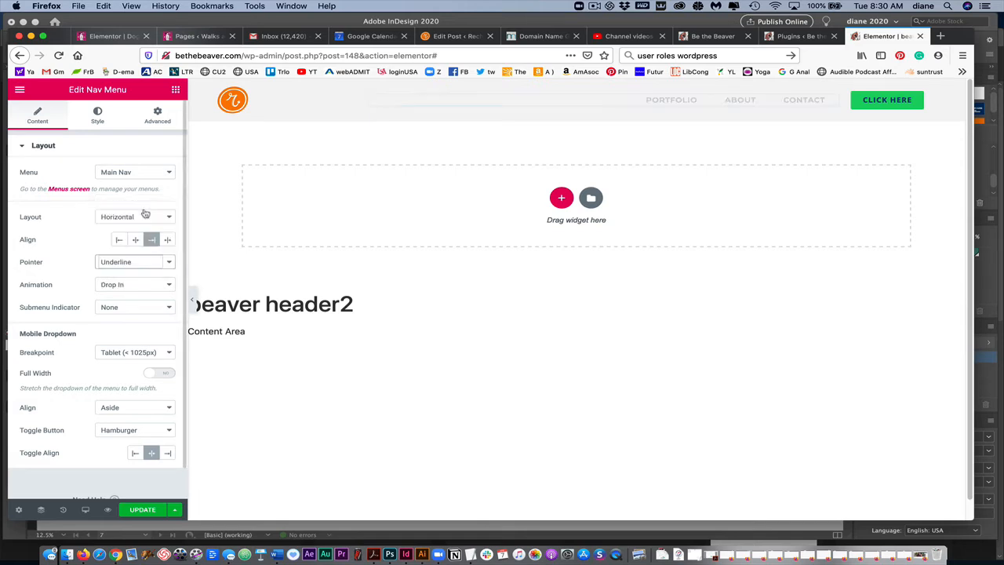
Step: Try pointer widths of 5, 20 and 2 for the menu underline and settle on 1
left_click(98, 116)
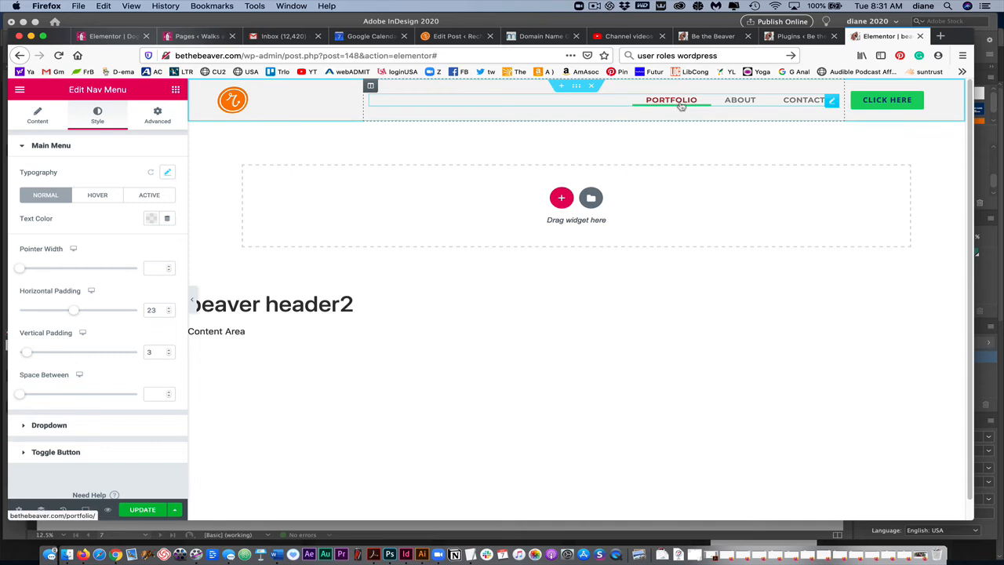
left_click_drag(22, 270, 42, 271)
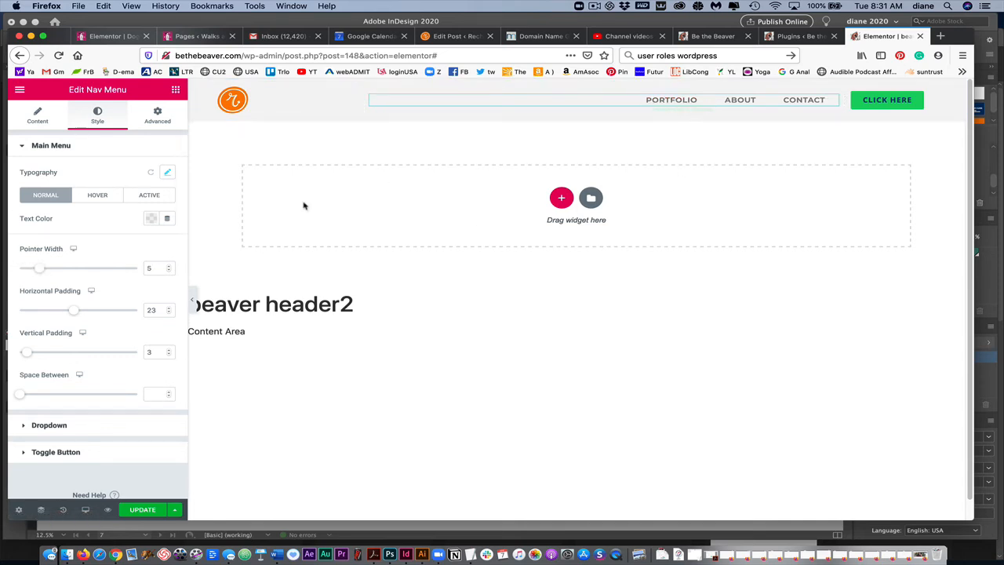
left_click_drag(43, 273, 97, 270)
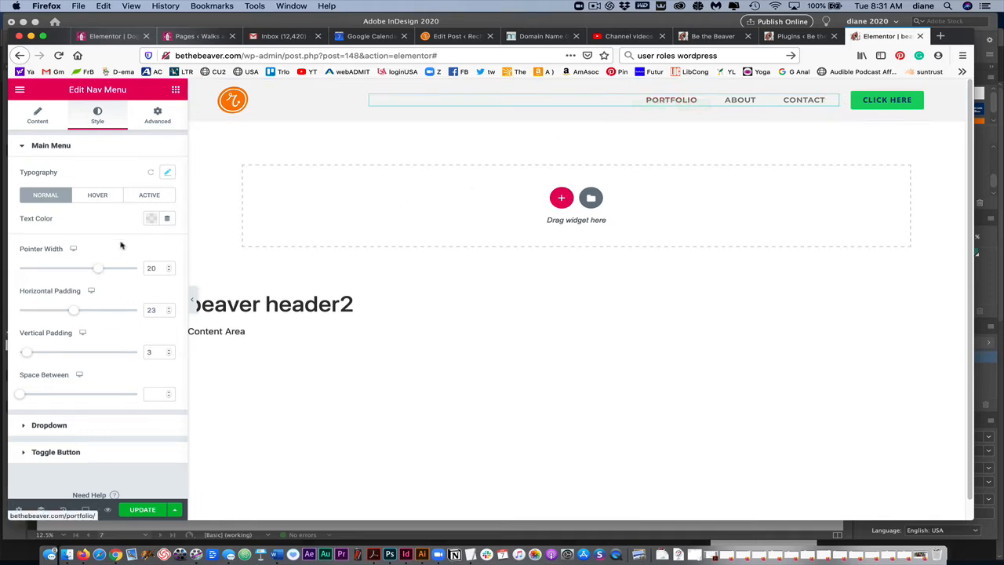
left_click_drag(97, 270, 28, 274)
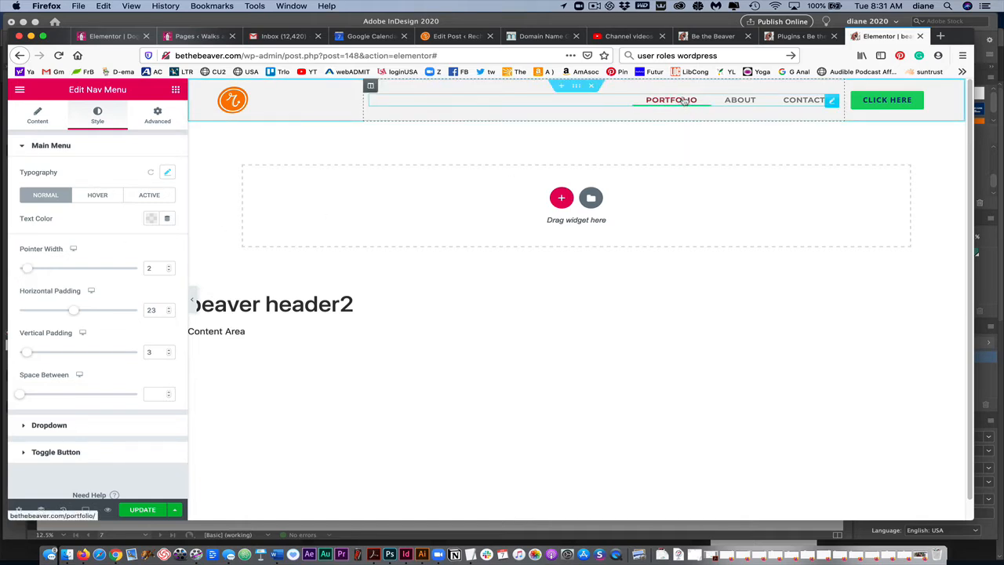
left_click(168, 272)
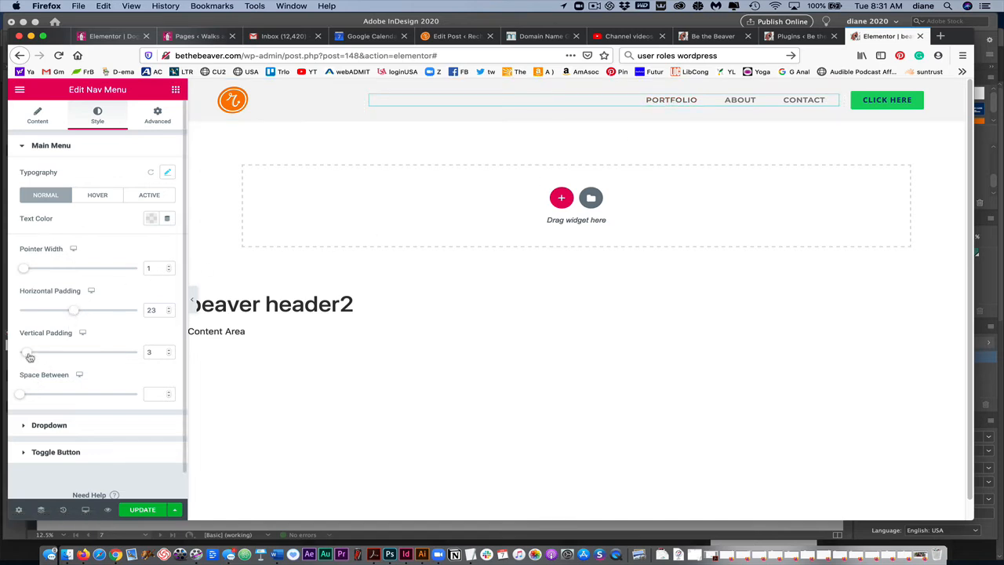
Step: Set the main menu's vertical padding to 7 and dismiss the incoming message notification
left_click_drag(29, 357, 38, 356)
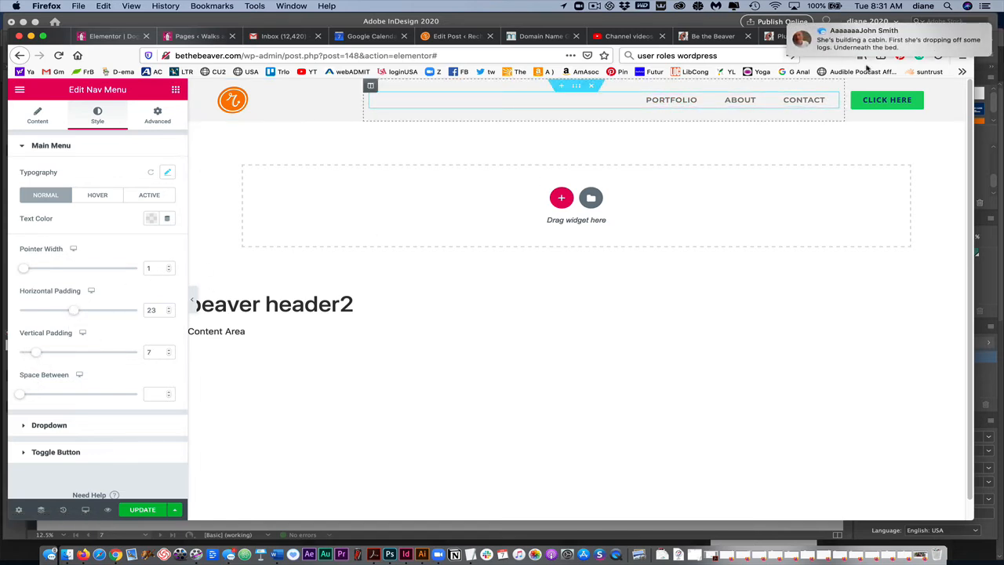
mouse_move(955, 31)
left_click(954, 51)
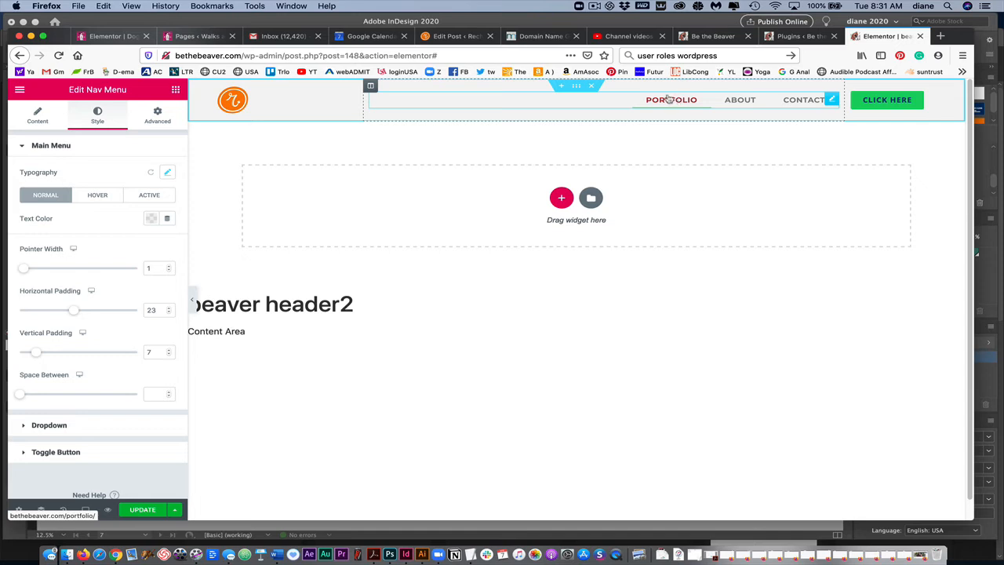
Step: Set the main menu's hover pointer color to the saved dark gray swatch, #54595F, and try a horizontal padding of 22
left_click(107, 199)
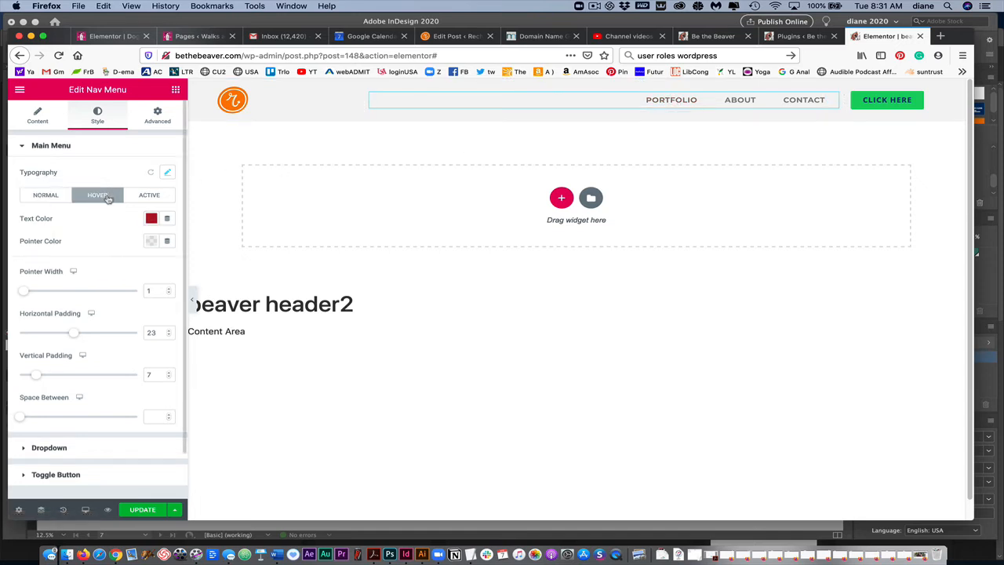
left_click(48, 201)
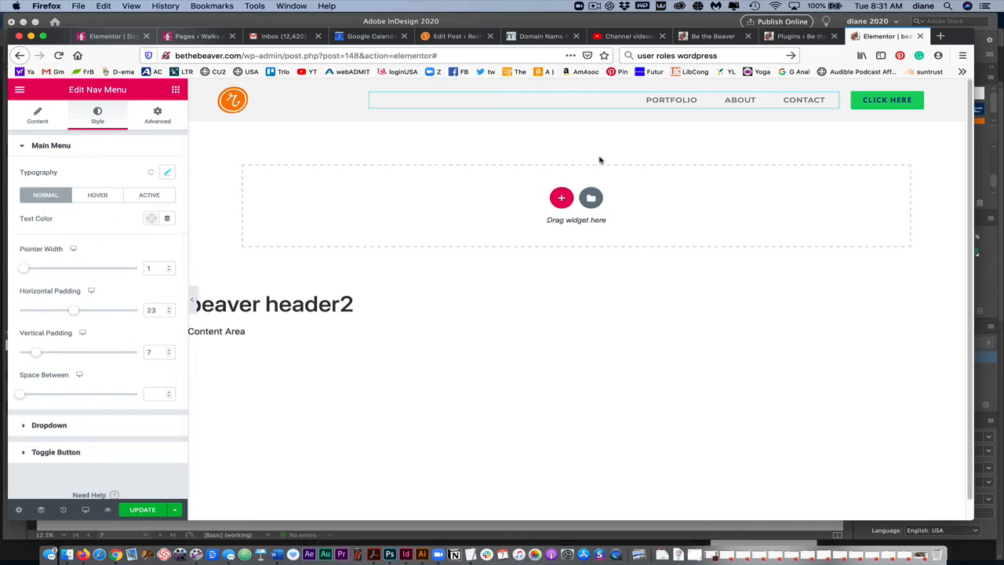
left_click(103, 199)
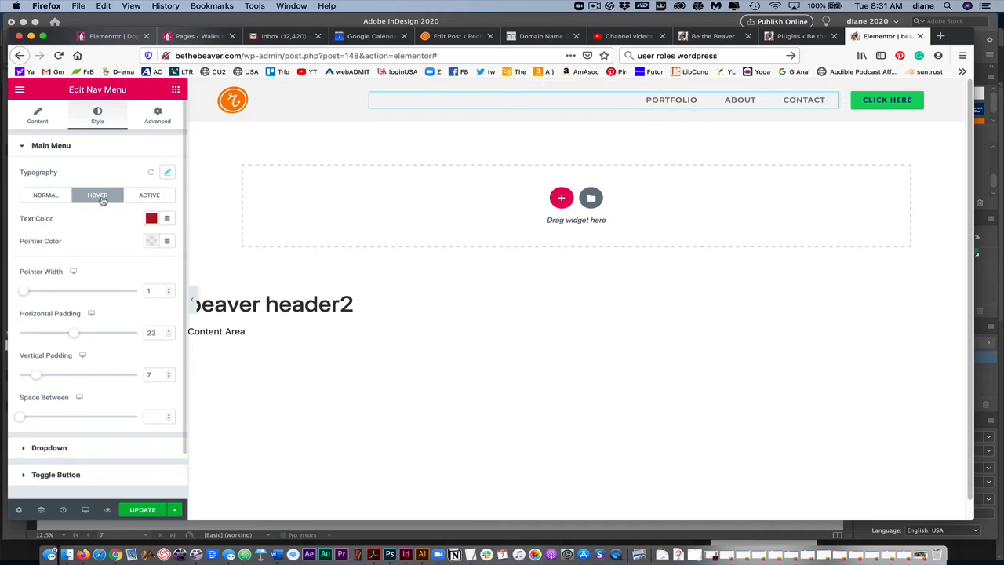
left_click(151, 241)
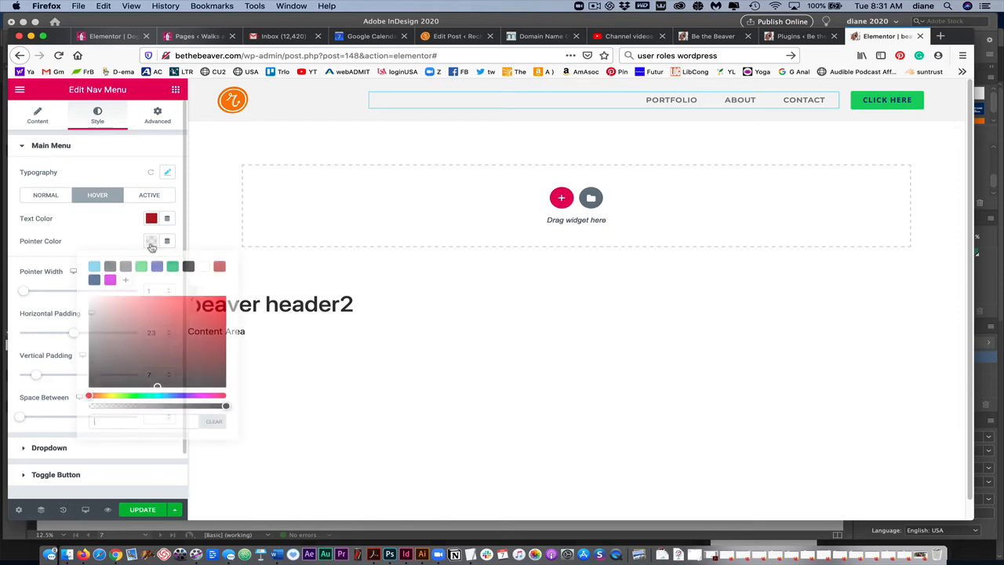
left_click(110, 267)
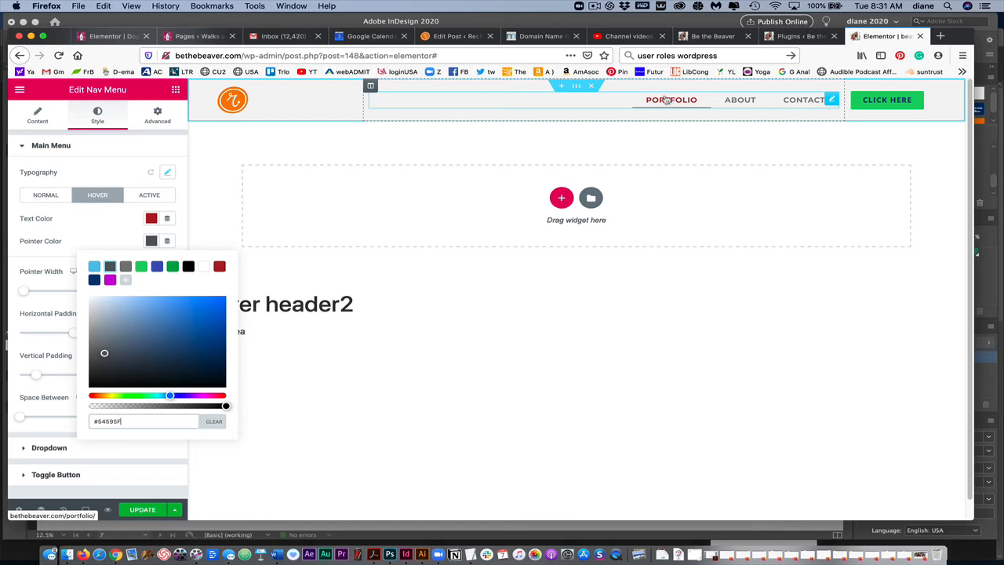
left_click(39, 280)
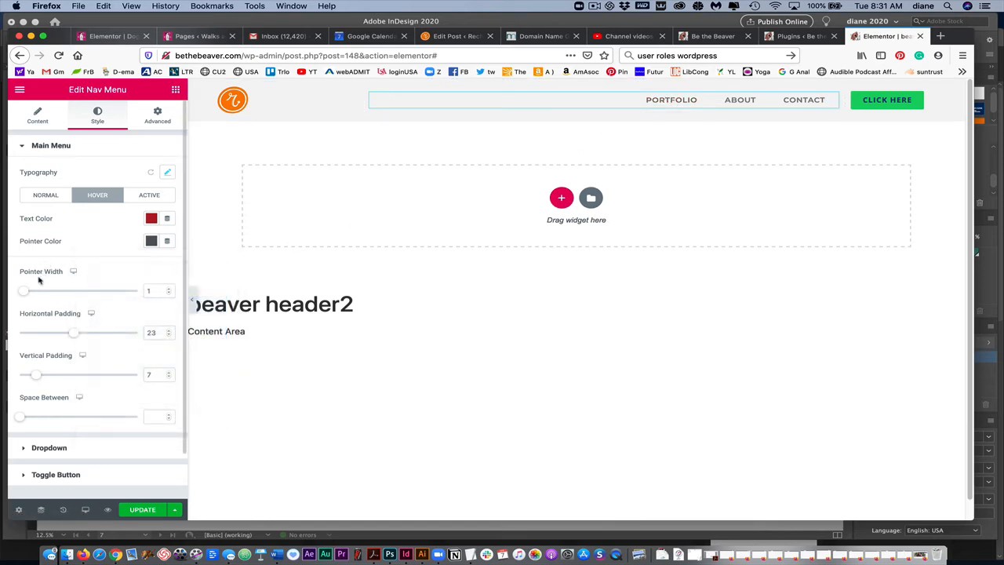
left_click_drag(76, 335, 73, 335)
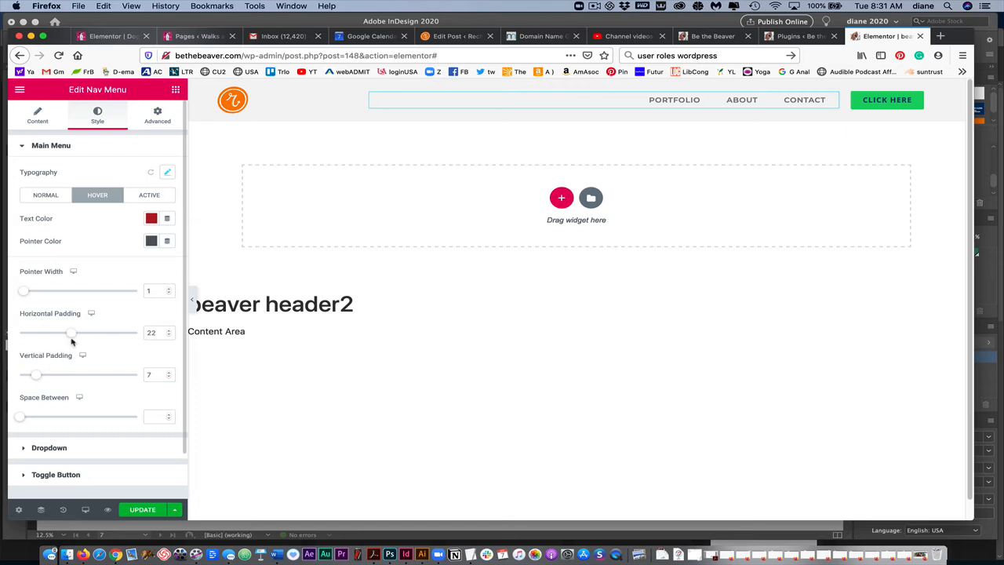
Step: Try the saved purple #B70DD2 as the active pointer color, and switch it to the saved dark gray swatch, #54595F
left_click(149, 194)
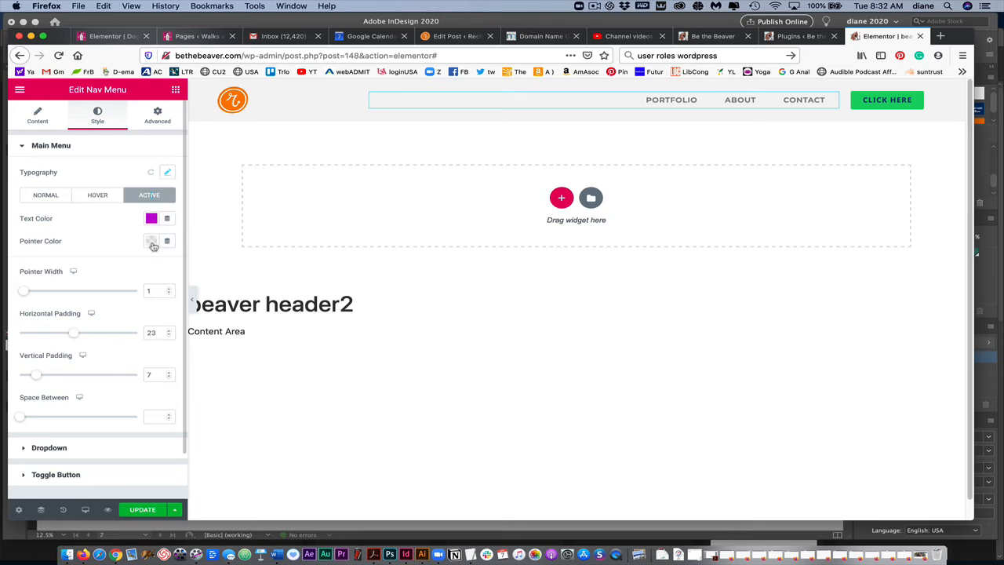
left_click(152, 242)
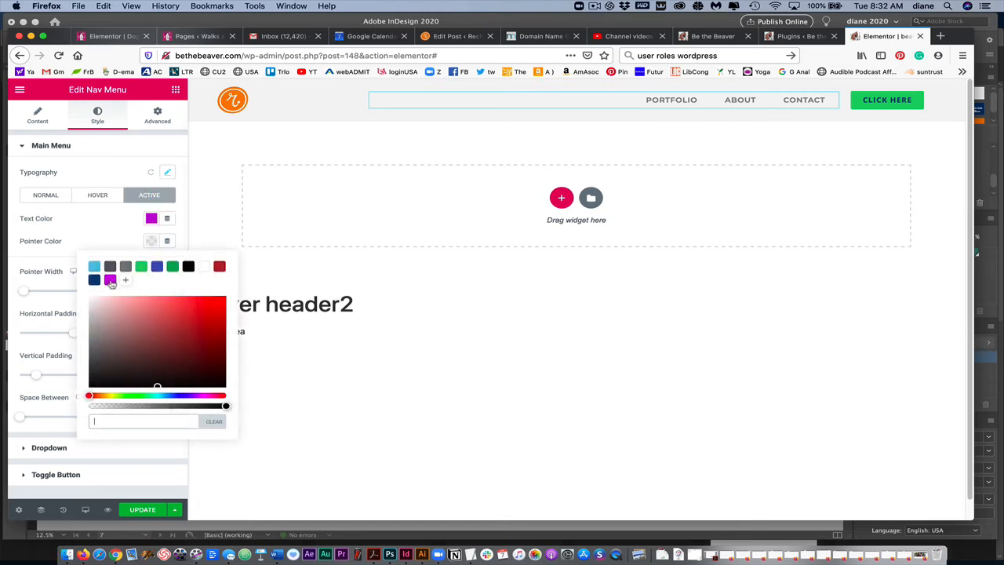
left_click(110, 280)
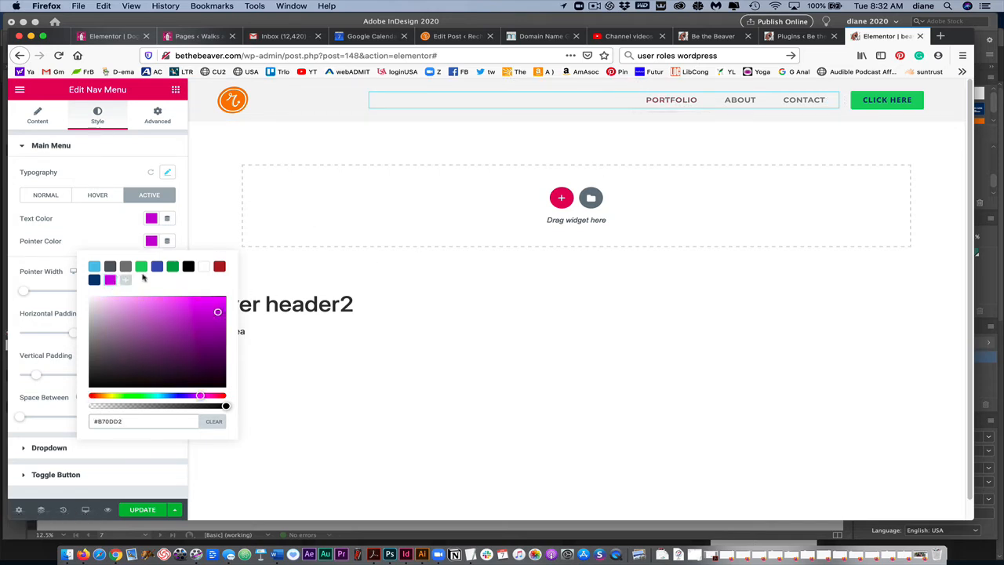
left_click(110, 266)
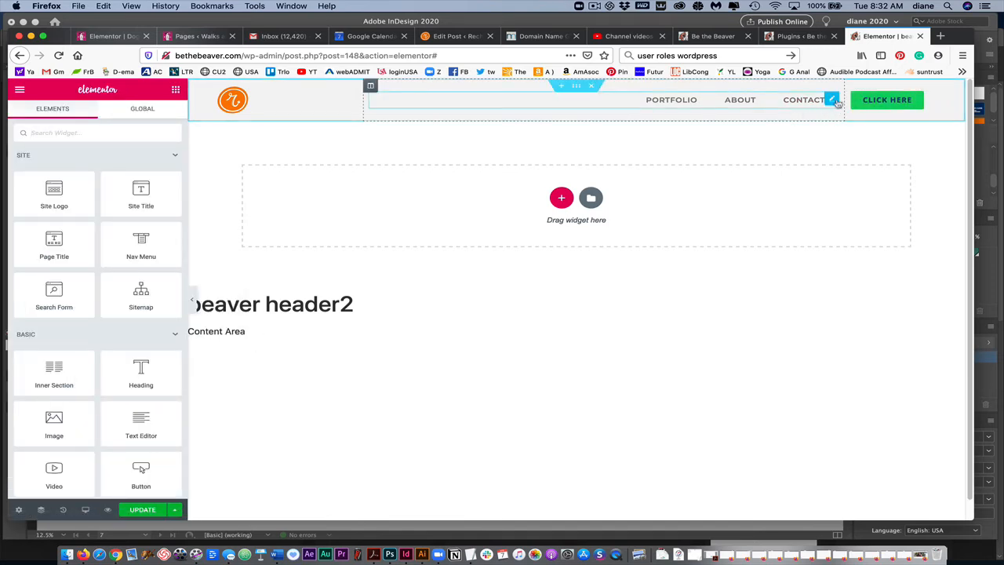
Step: Reopen the header's nav menu widget for editing
right_click(836, 103)
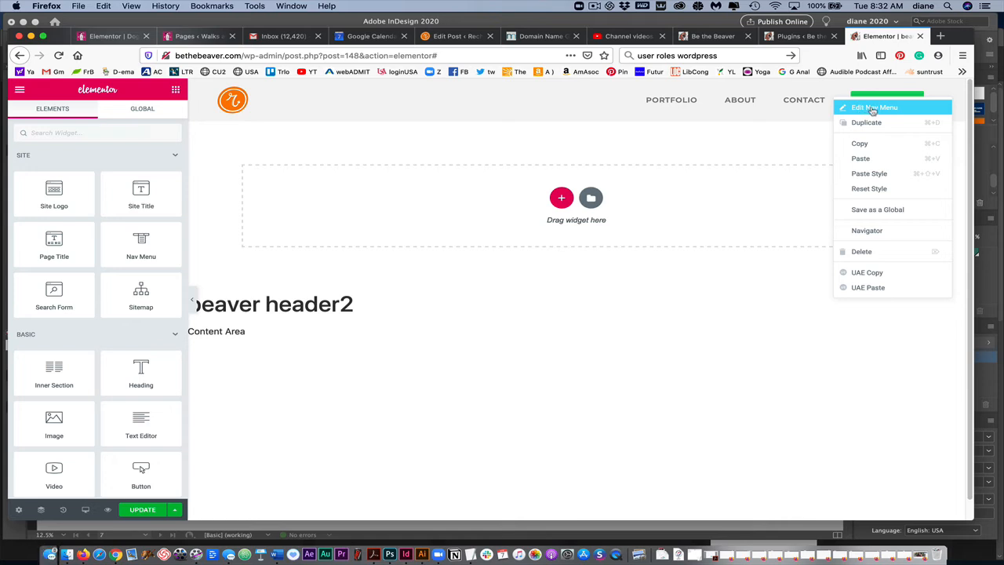
left_click(872, 108)
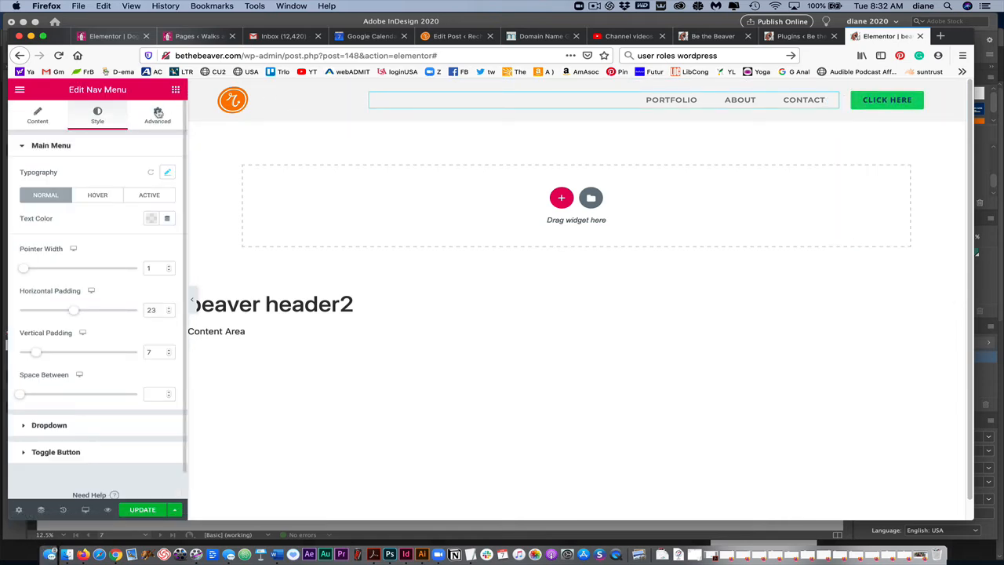
Step: Unlink the nav menu widget's padding sides, try a right padding of 50 px, and set it to 30 px
left_click(158, 115)
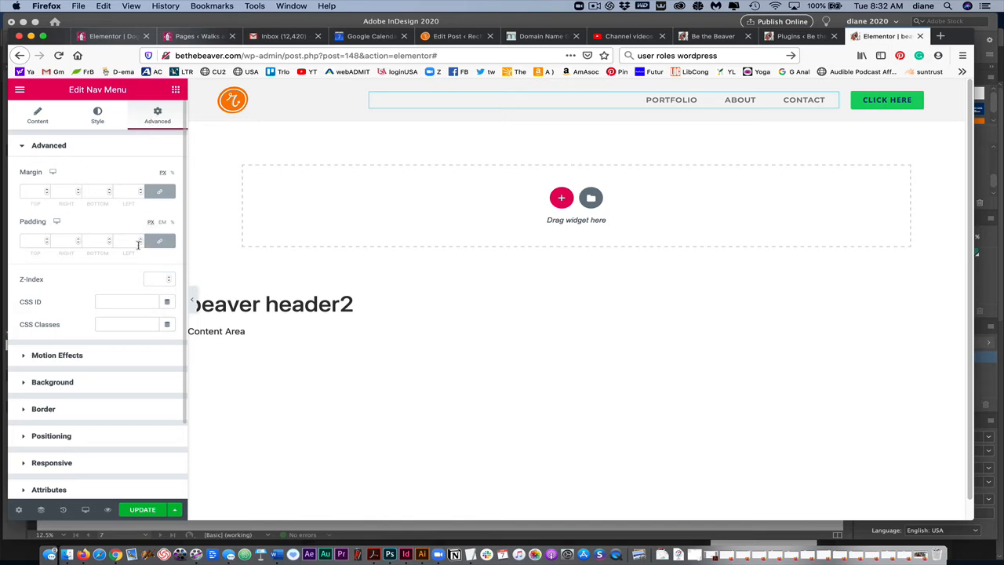
left_click(160, 242)
left_click(68, 243)
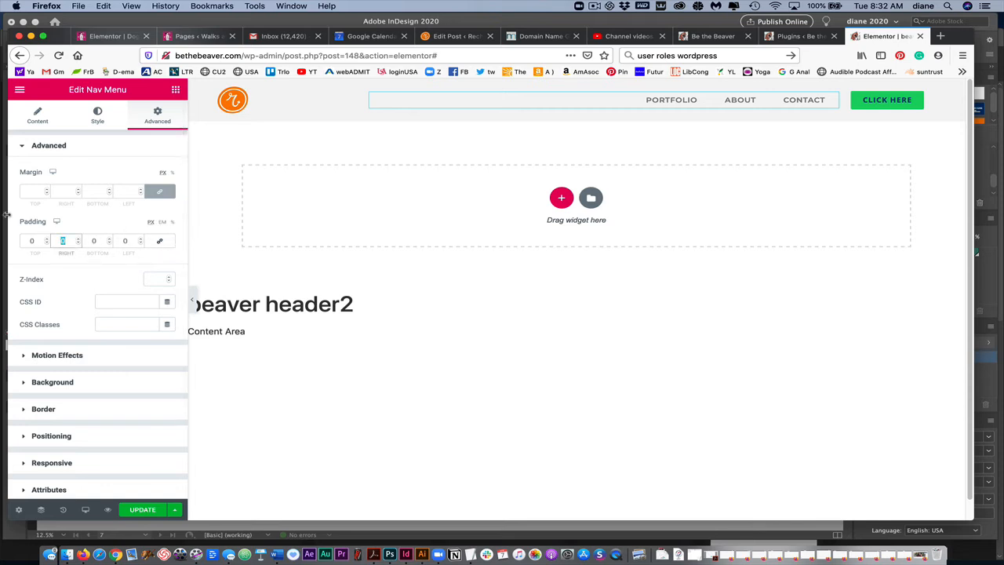
type("50")
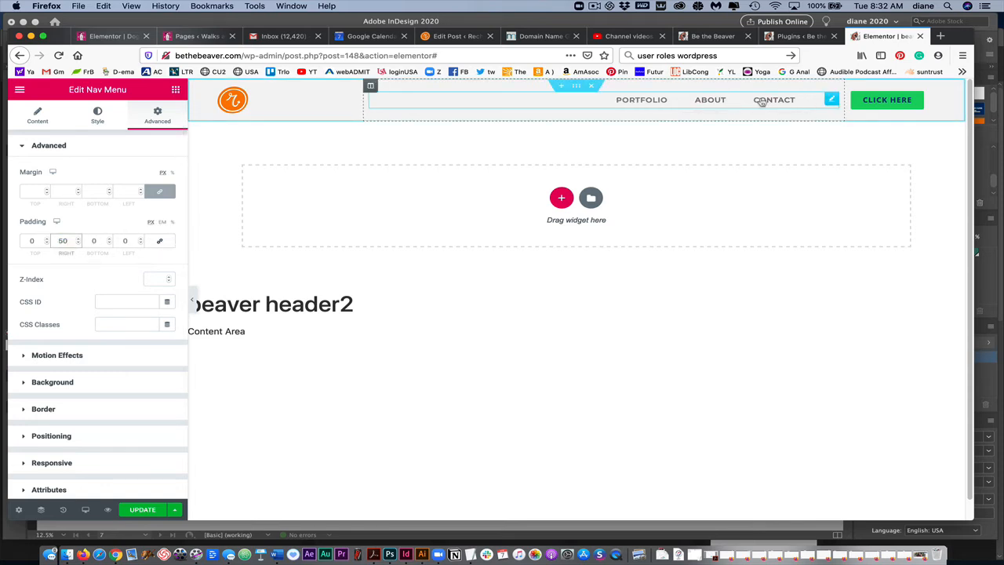
double_click(59, 240)
type("30")
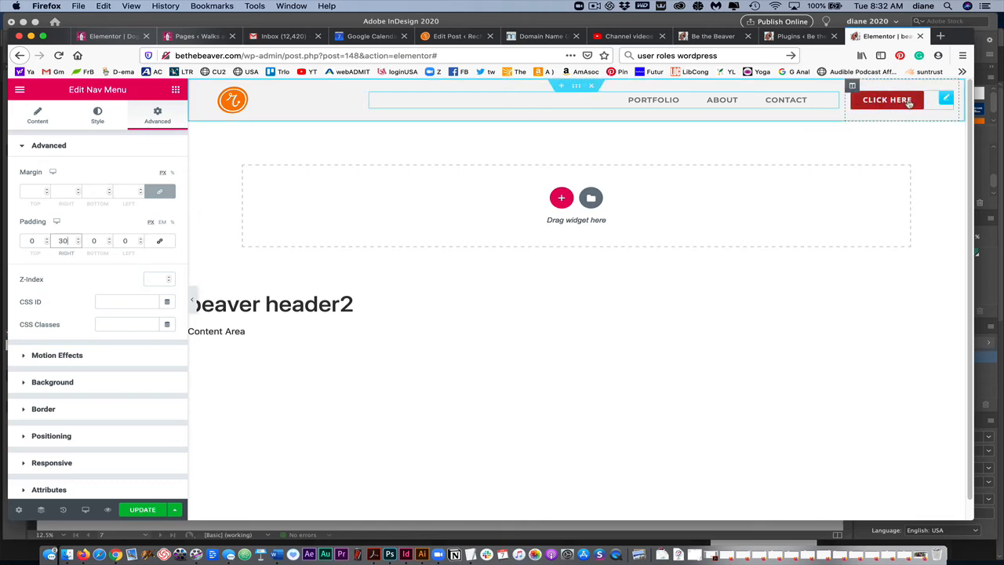
Step: Set the header button's normal background to the saved purple, #B70DD2, and its text color to white, #FFFFFF
right_click(950, 101)
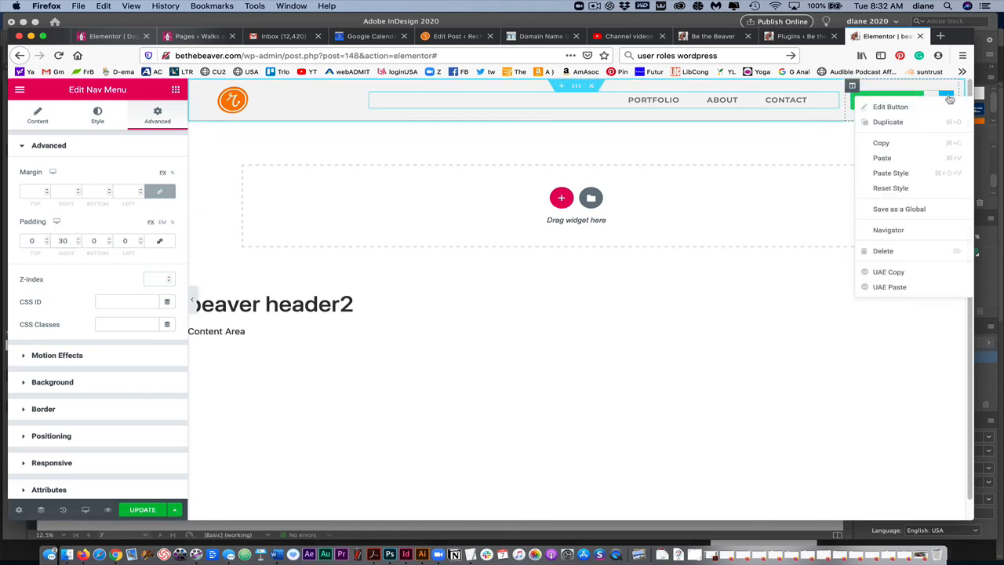
left_click(955, 109)
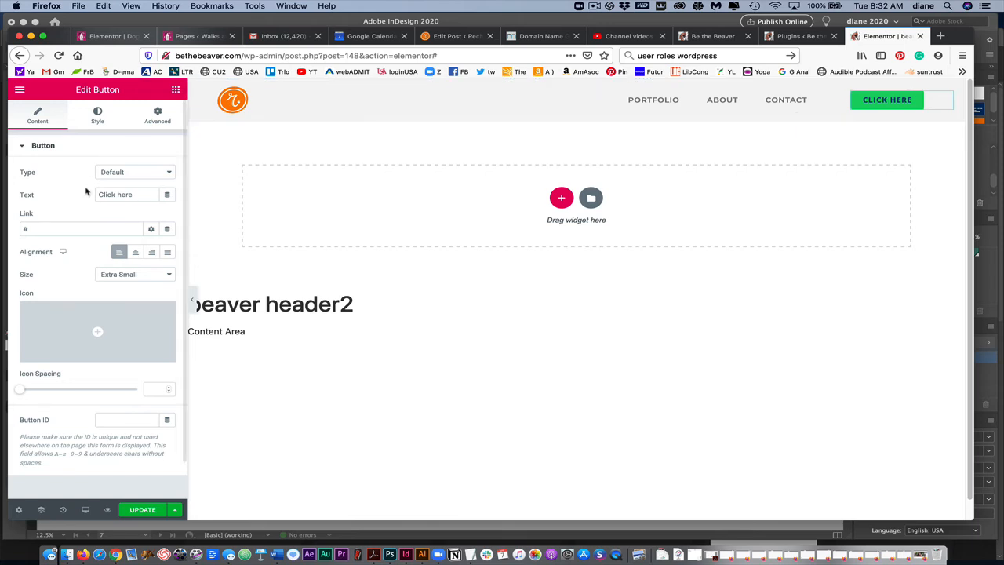
left_click(98, 113)
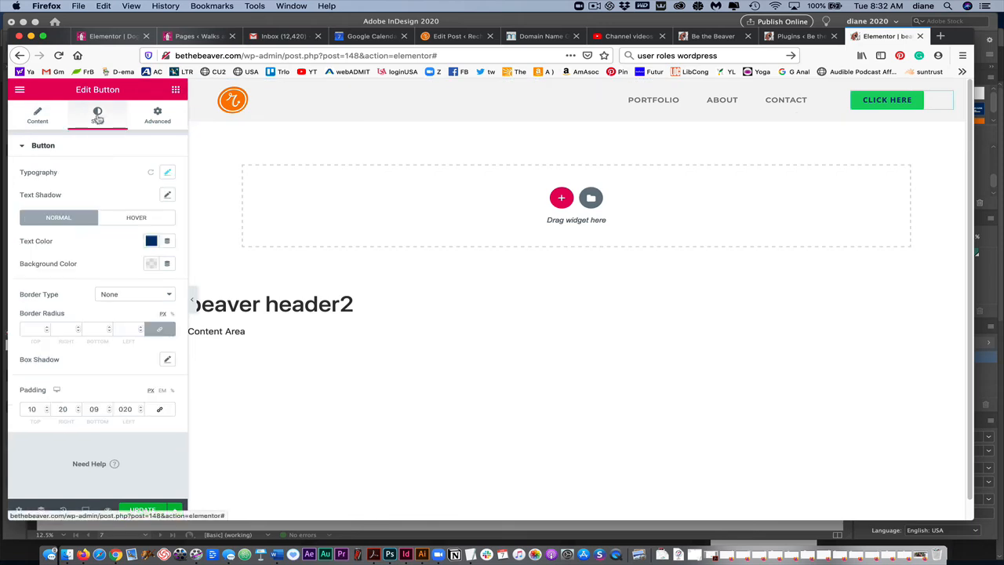
left_click(152, 264)
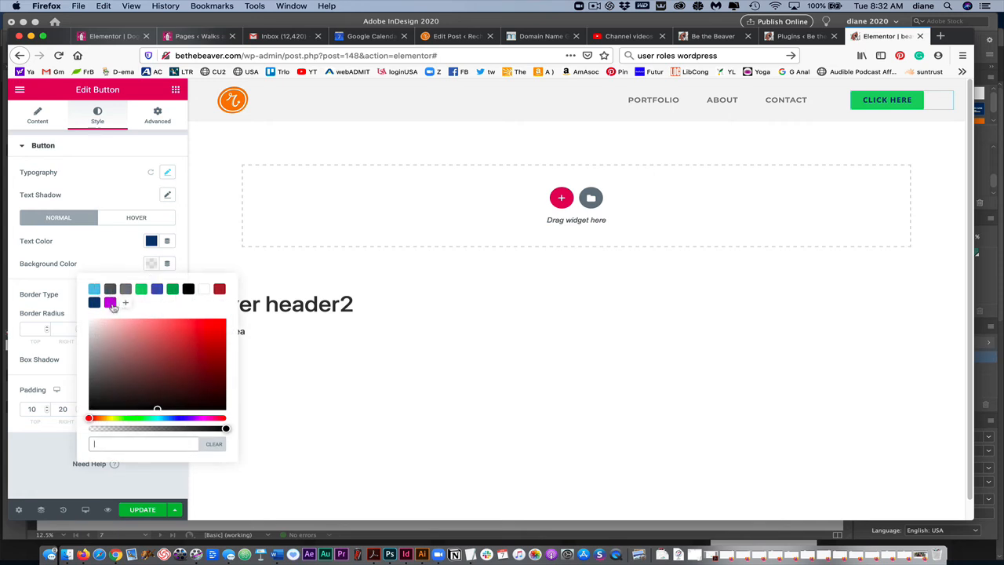
left_click(111, 302)
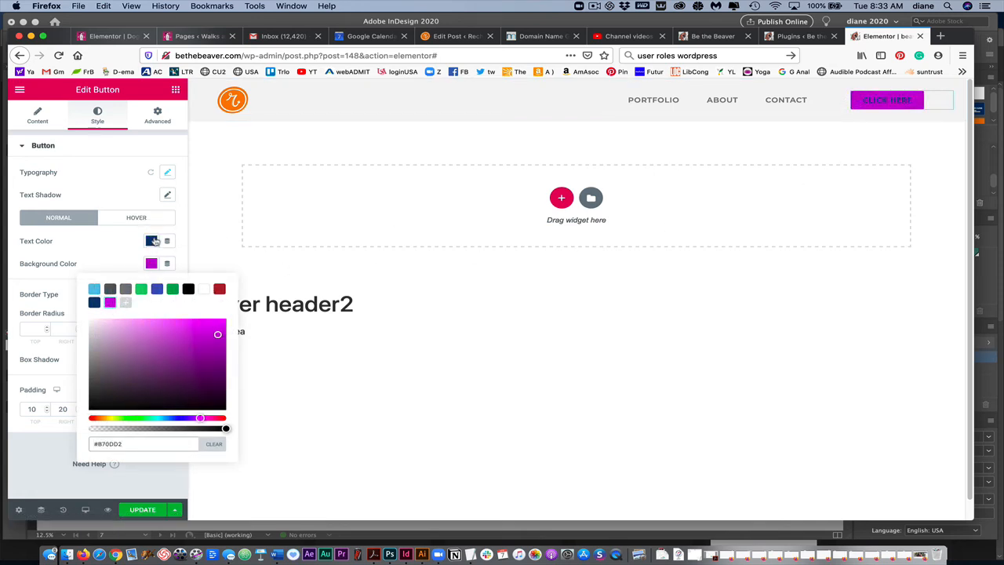
left_click(155, 241)
left_click(204, 267)
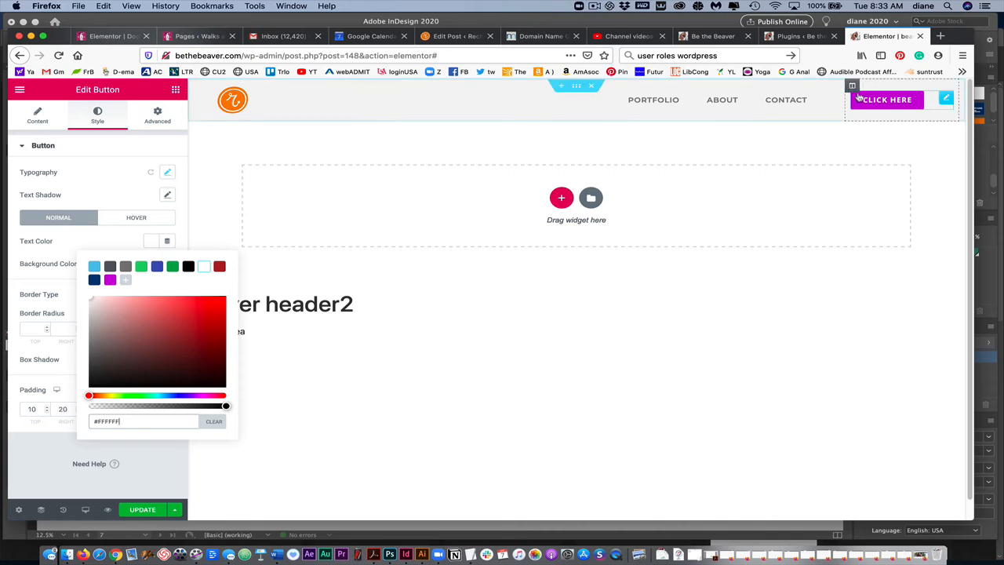
Step: Set the header button's hover background color to the saved navy swatch, #14396E
left_click(146, 221)
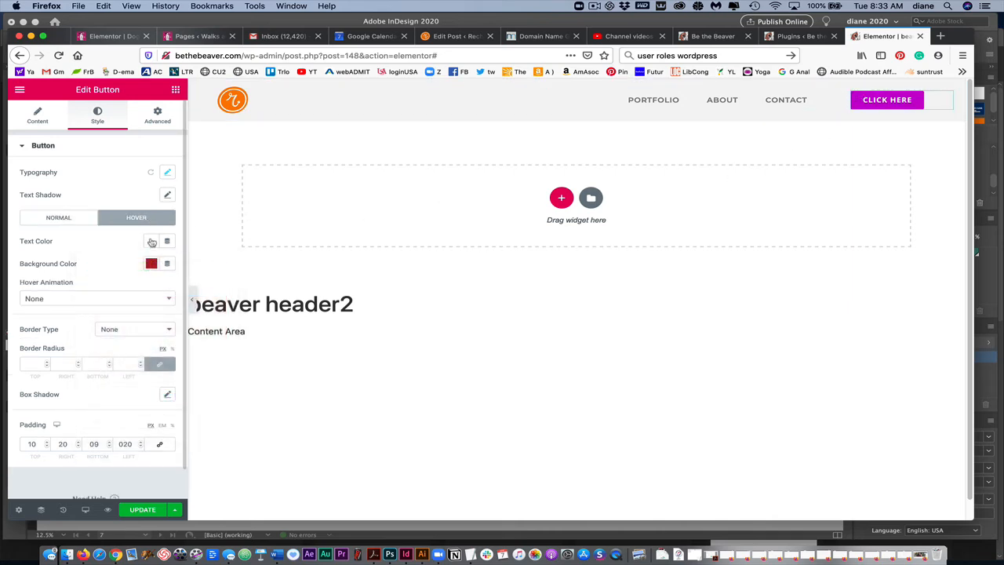
left_click(149, 262)
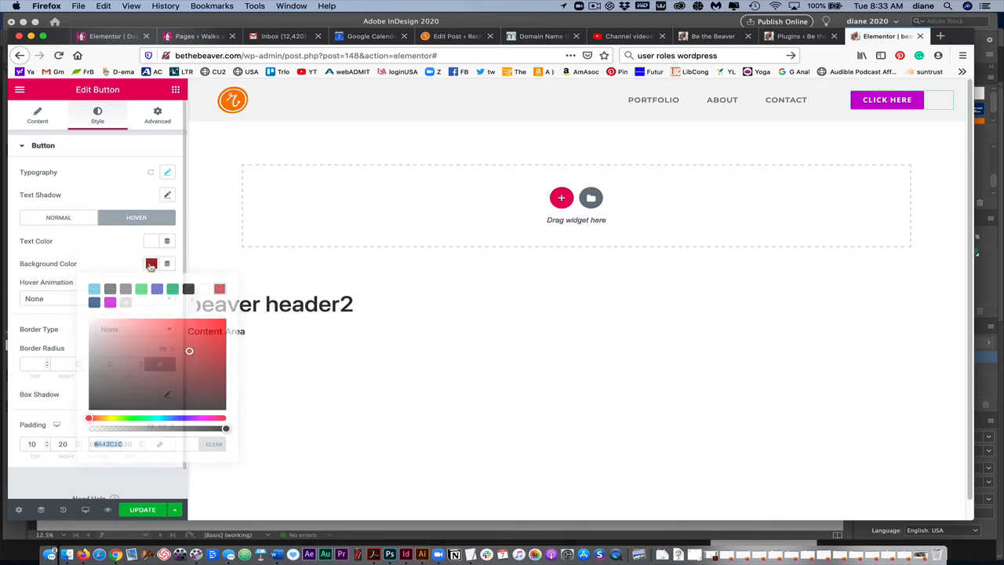
left_click(95, 302)
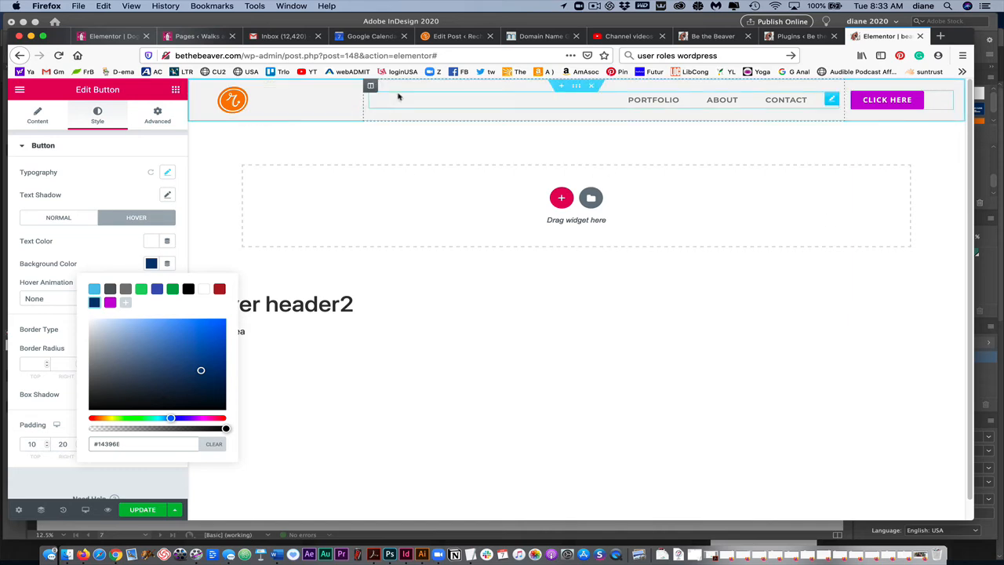
Step: Add a box shadow to the header section and lower the opacity of its black shadow color
right_click(578, 88)
left_click(608, 97)
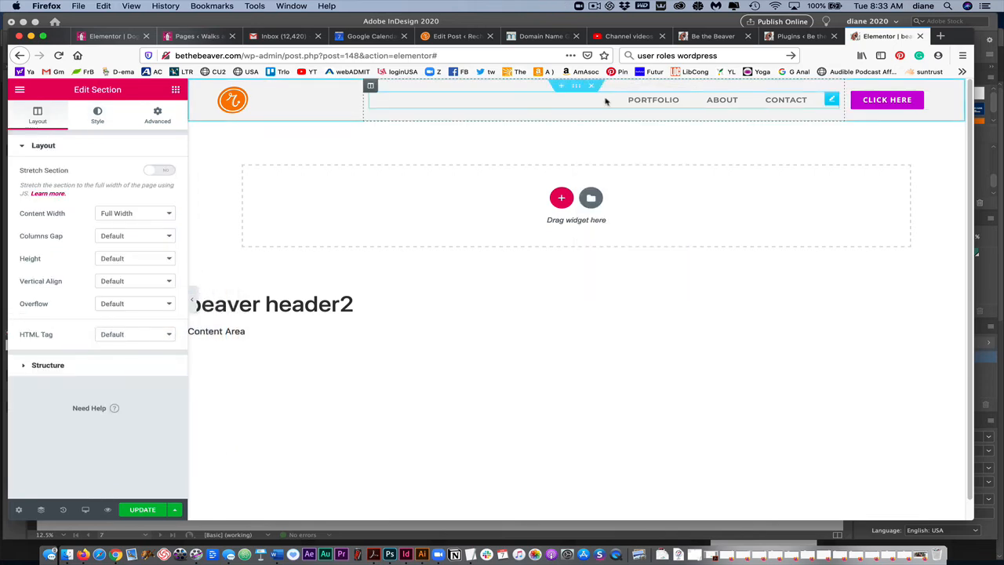
left_click(99, 119)
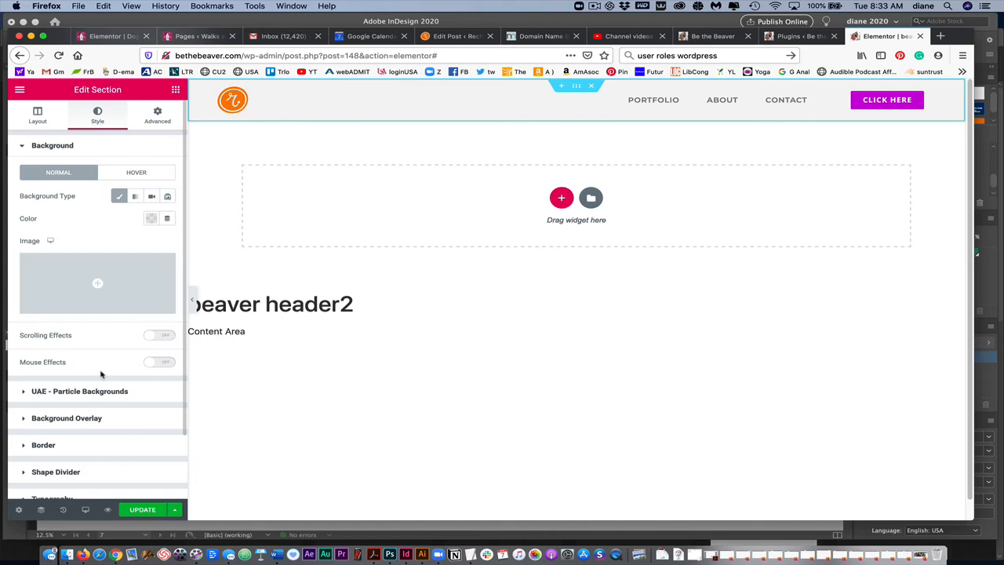
scroll(100, 376, "down", 3)
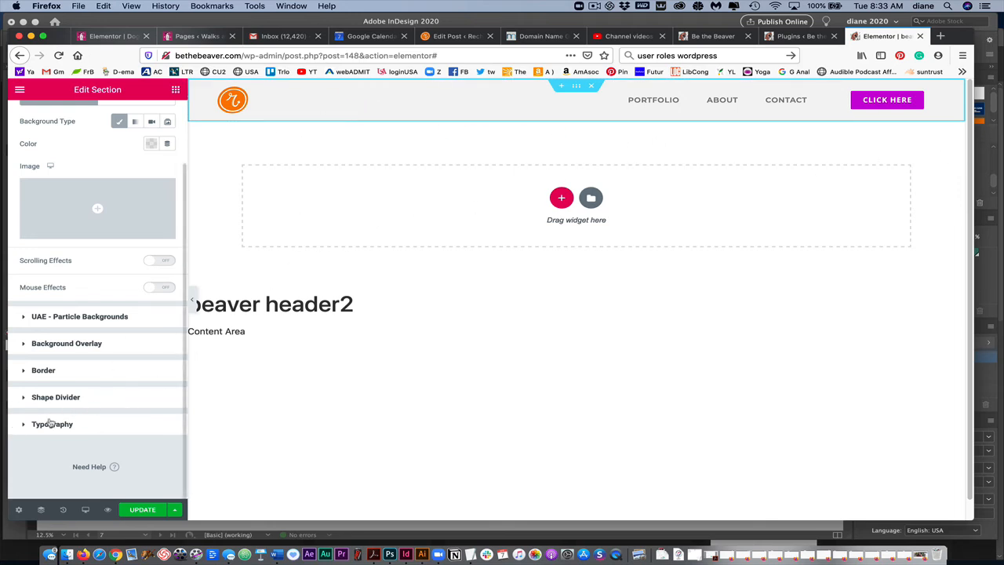
left_click(23, 373)
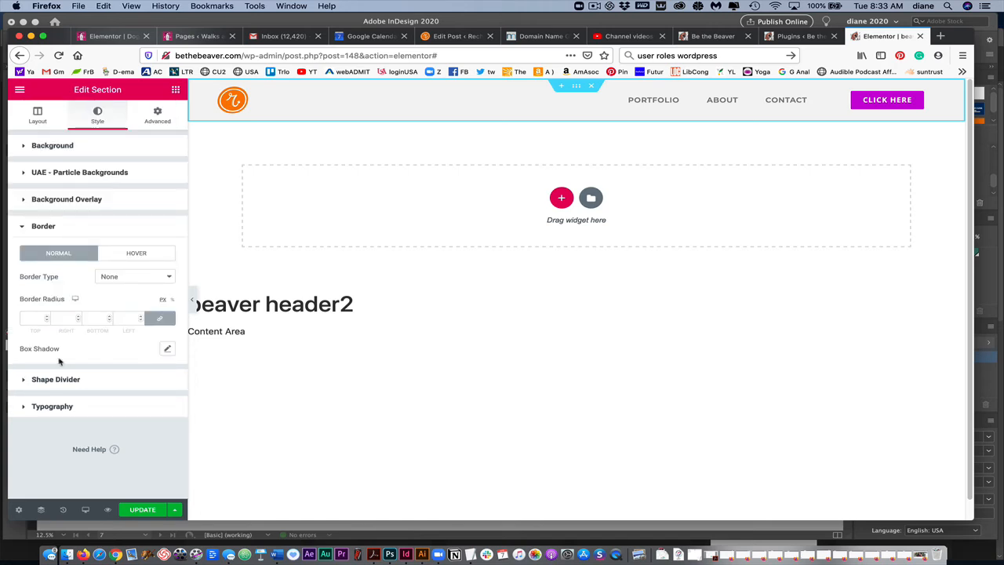
left_click(167, 350)
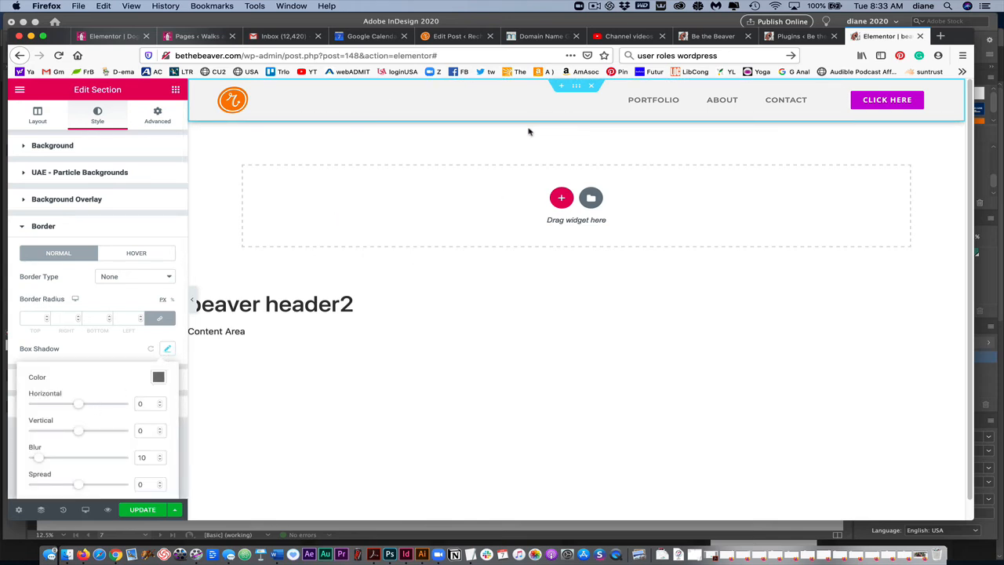
left_click(159, 378)
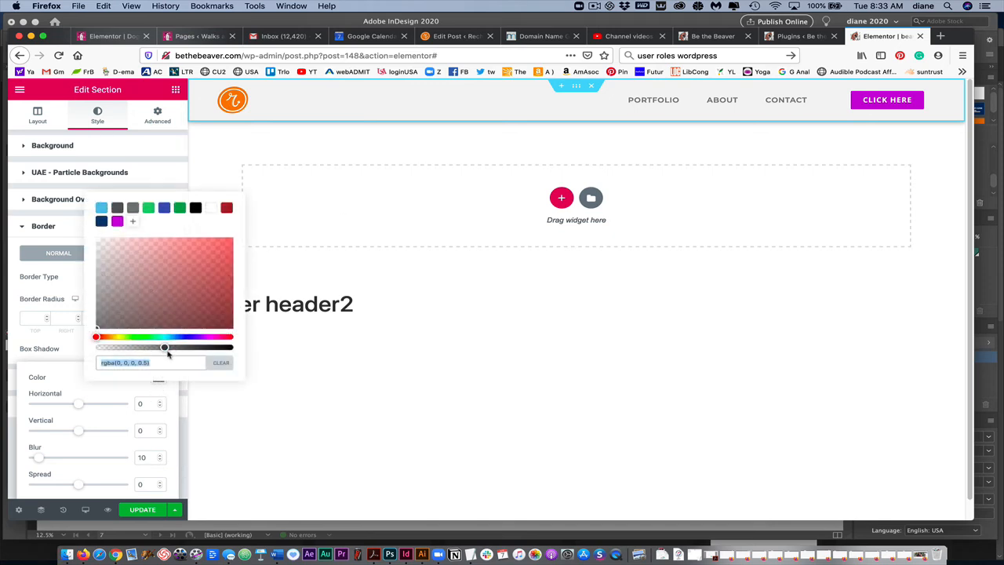
left_click_drag(166, 350, 131, 349)
left_click(342, 220)
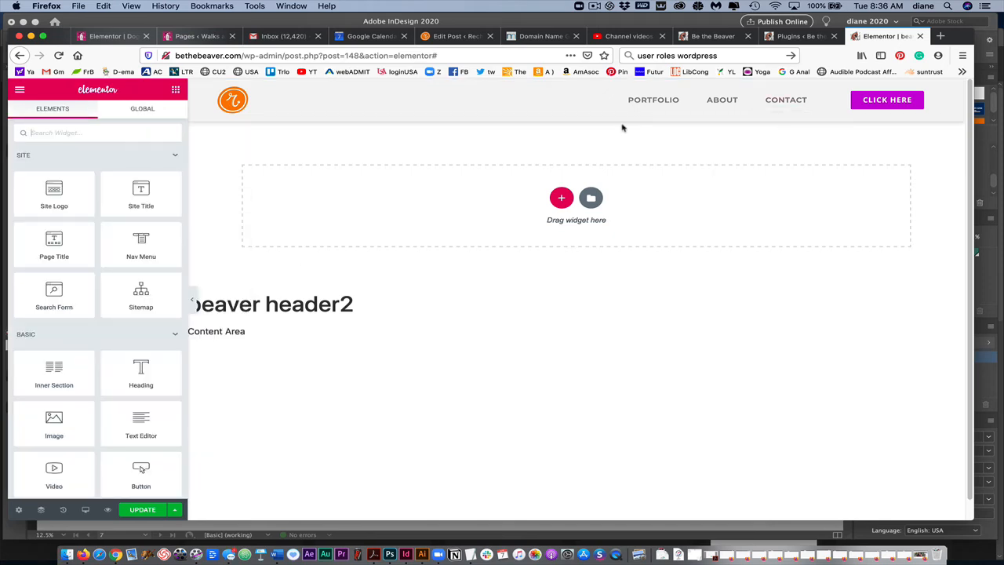
Step: Try the Inset position for the header section's box shadow, switch it back to Outline, and save the header
right_click(582, 88)
left_click(598, 97)
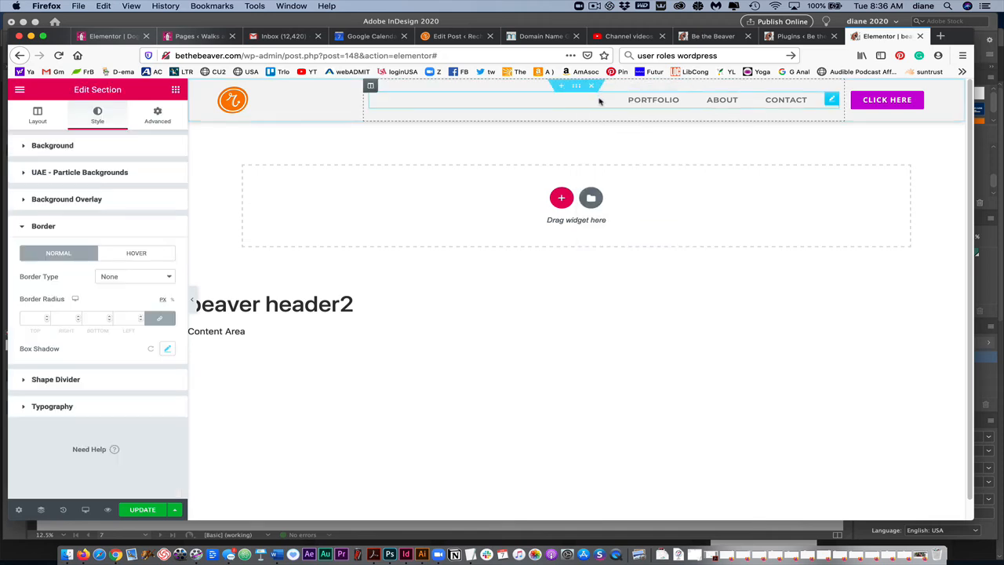
left_click(169, 350)
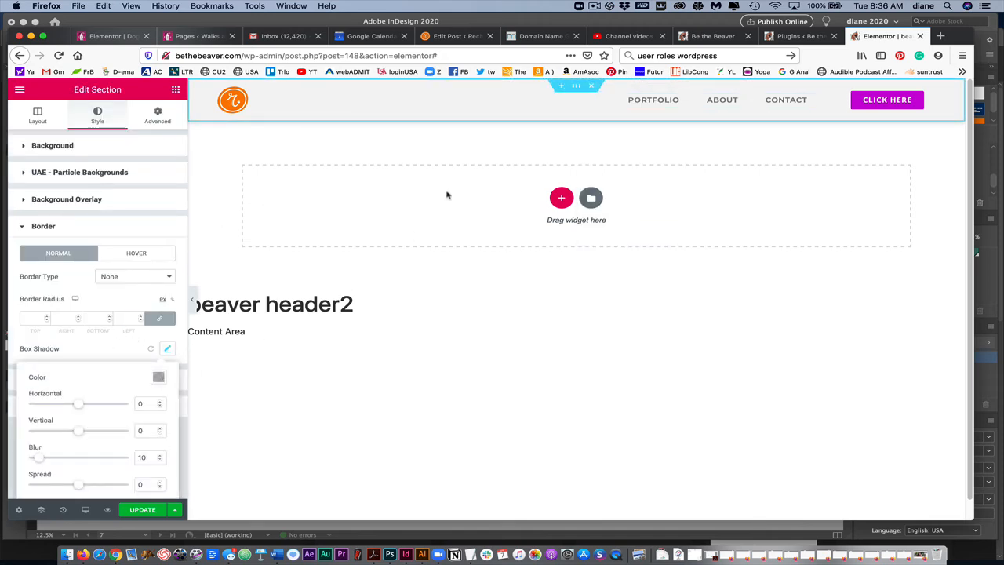
scroll(971, 149, "down", 2)
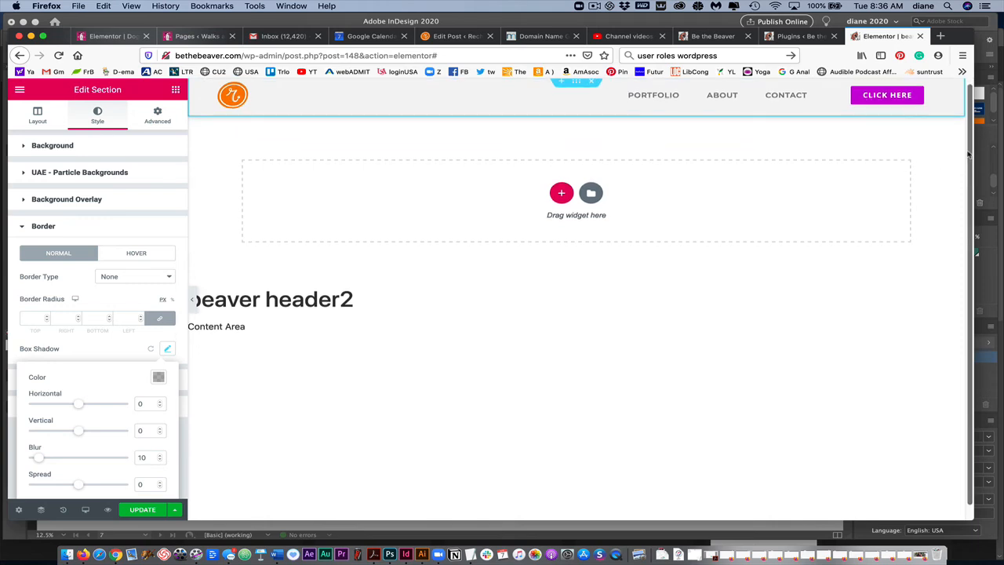
scroll(70, 407, "down", 1)
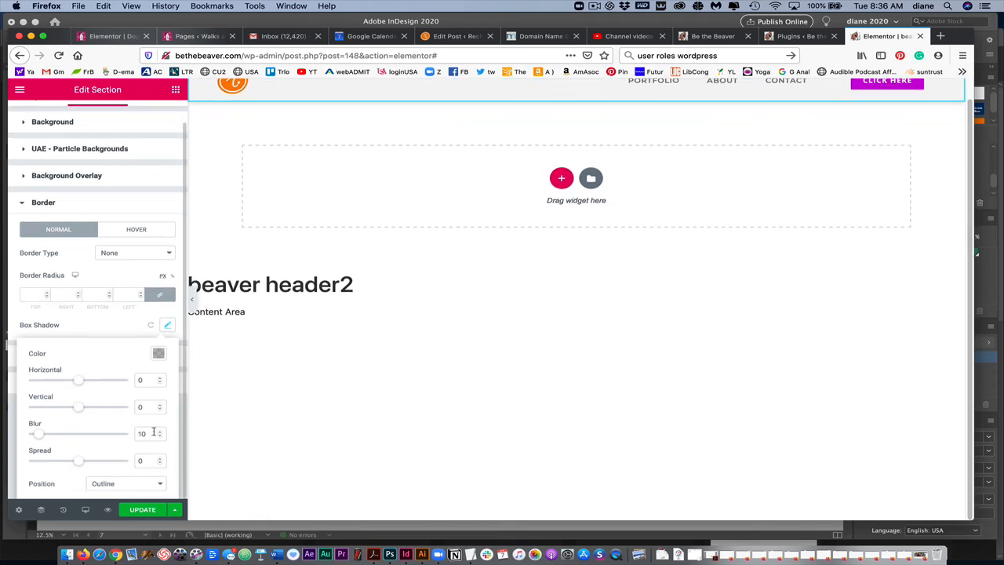
left_click(153, 484)
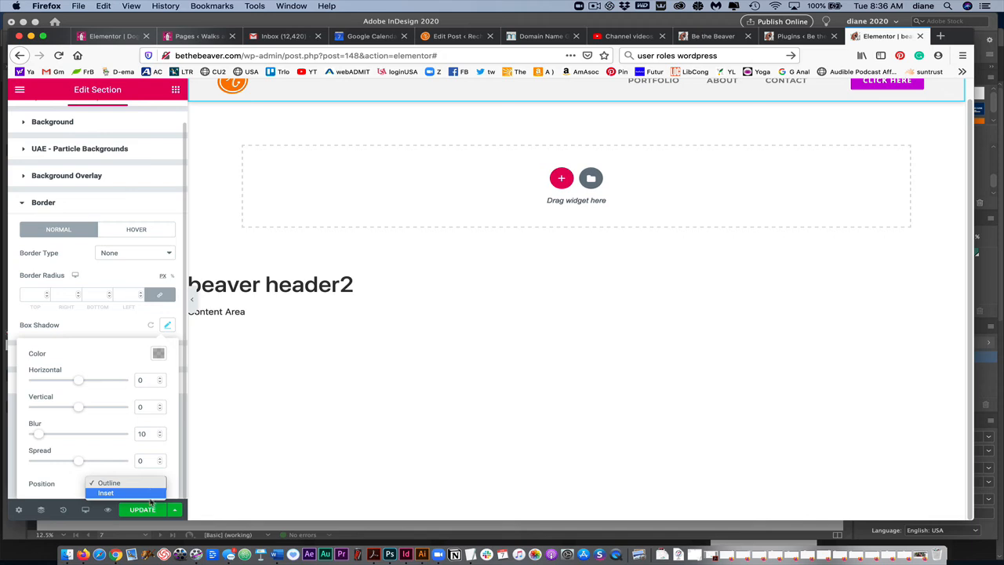
left_click(150, 495)
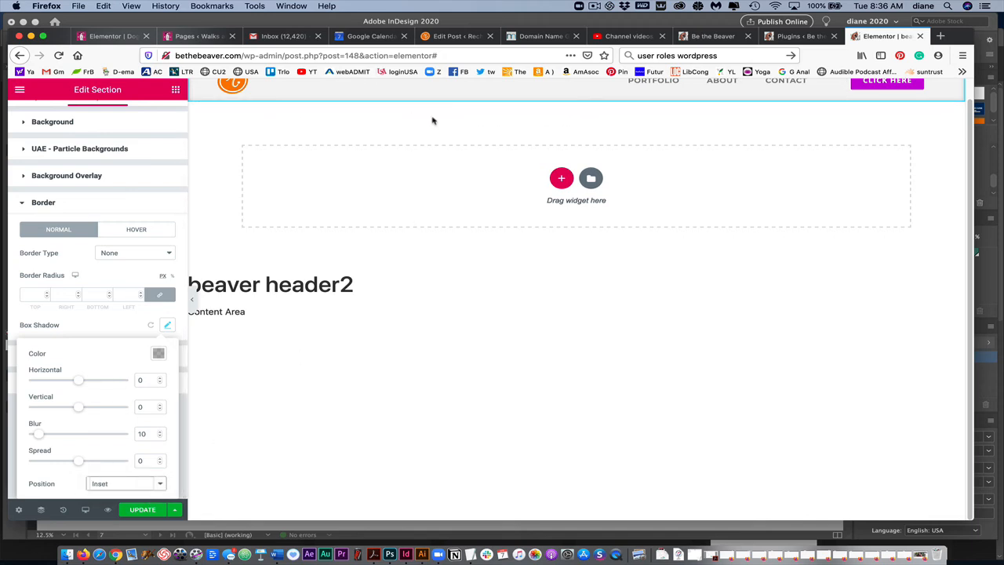
left_click(152, 483)
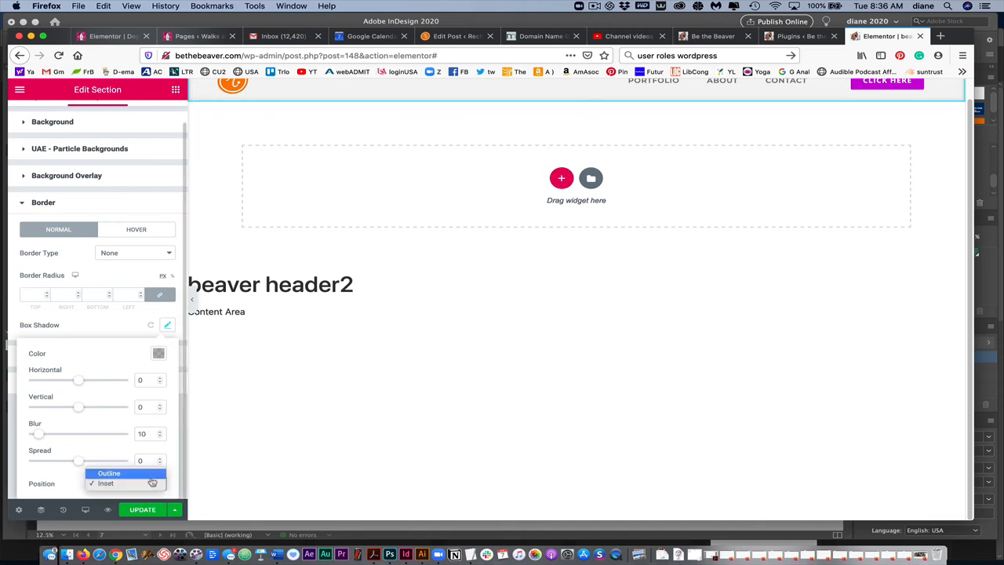
left_click(152, 476)
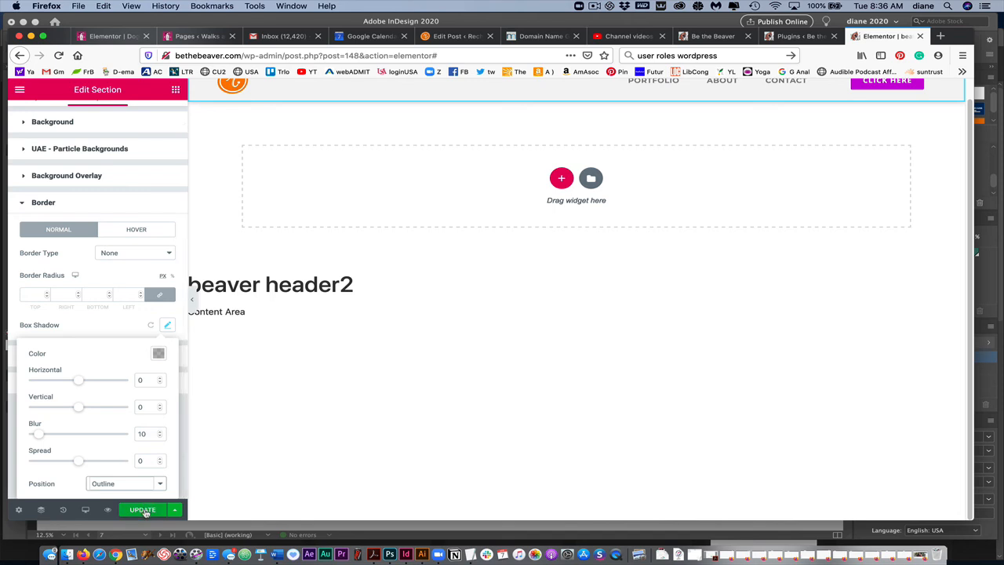
left_click(143, 509)
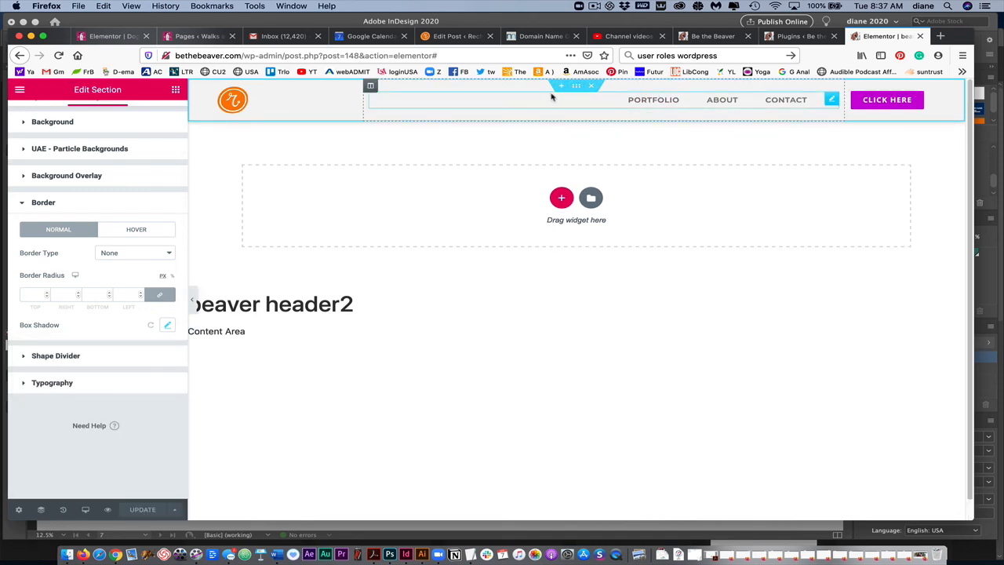
Step: Set the header section's normal background color to opaque white, rgba(255, 255, 255, 1)
left_click(24, 125)
left_click(151, 219)
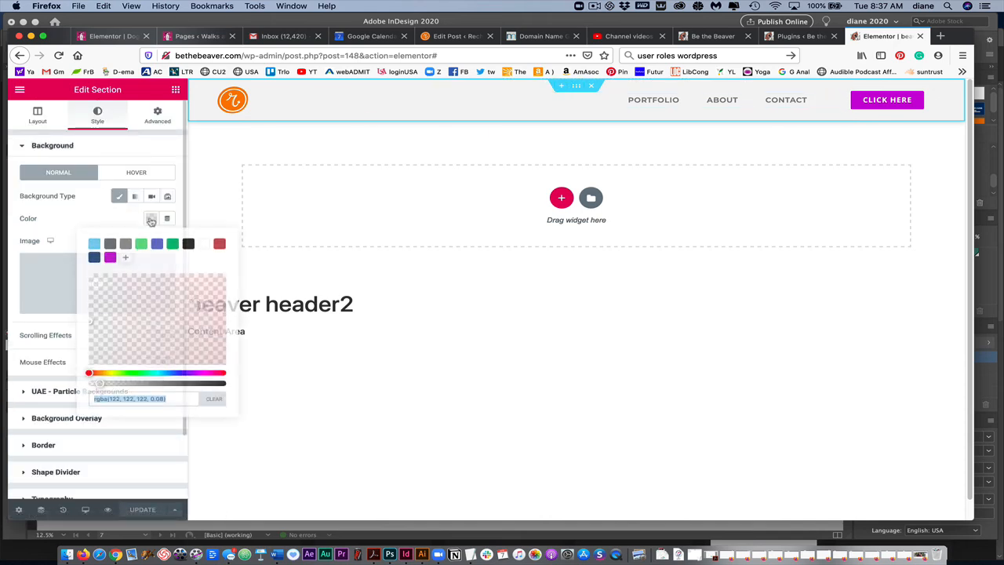
left_click(204, 245)
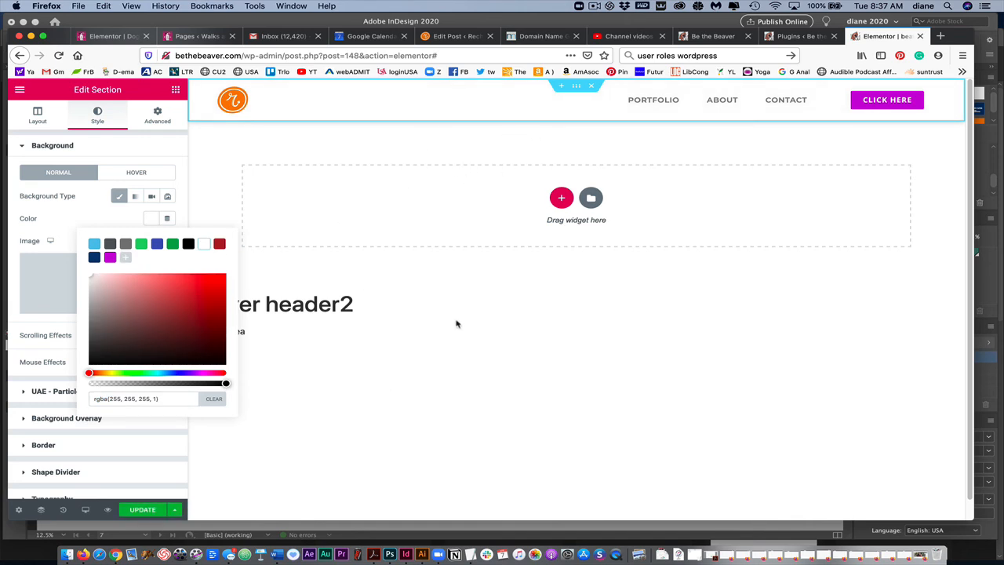
left_click(474, 303)
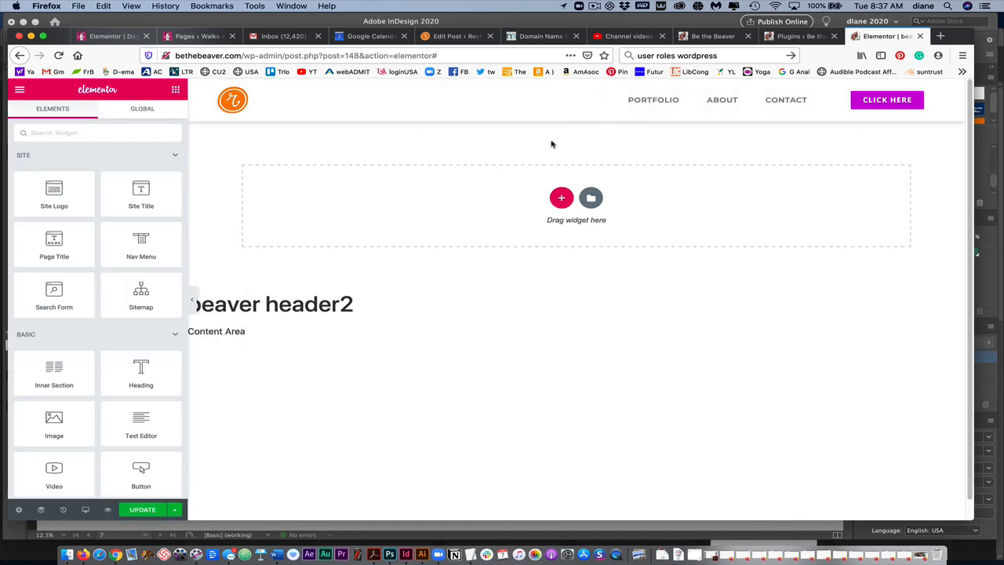